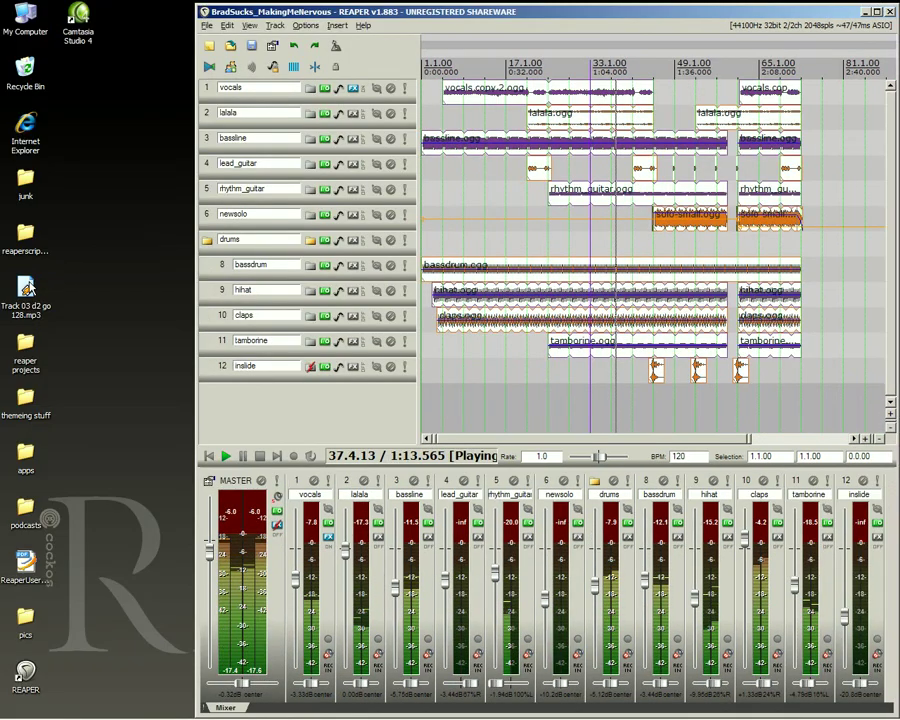
# Import Track 03 d2 go 128.mp3 from the desktop onto a new track below inslide, starting at about 1:12, and mute that track.
pyautogui.moveTo(25, 290); pyautogui.dragTo(530, 416)
pyautogui.moveTo(610, 416); pyautogui.dragTo(612, 410)
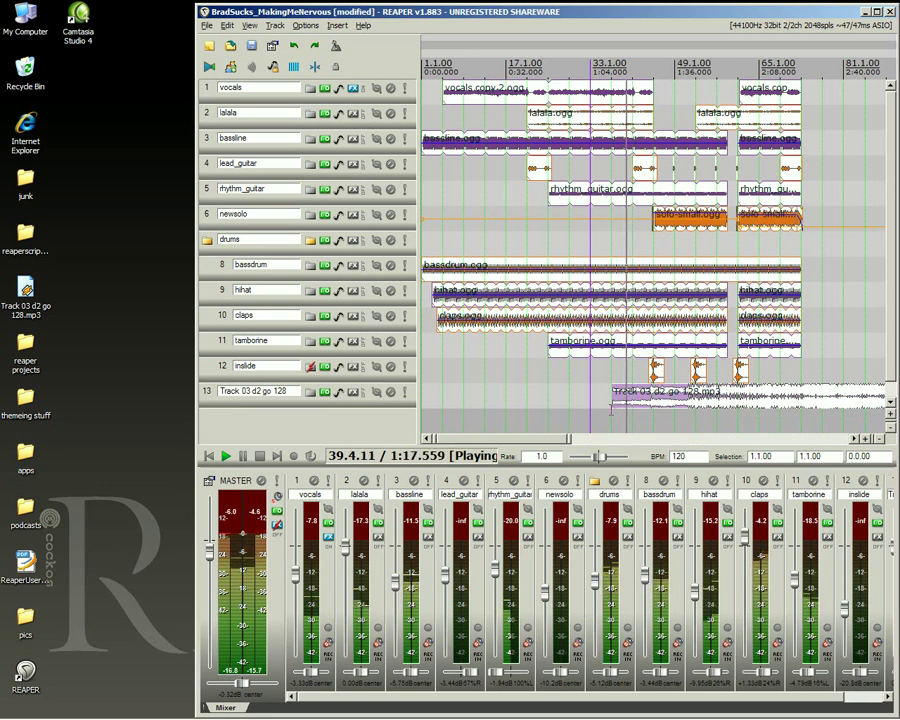
pyautogui.click(391, 394)
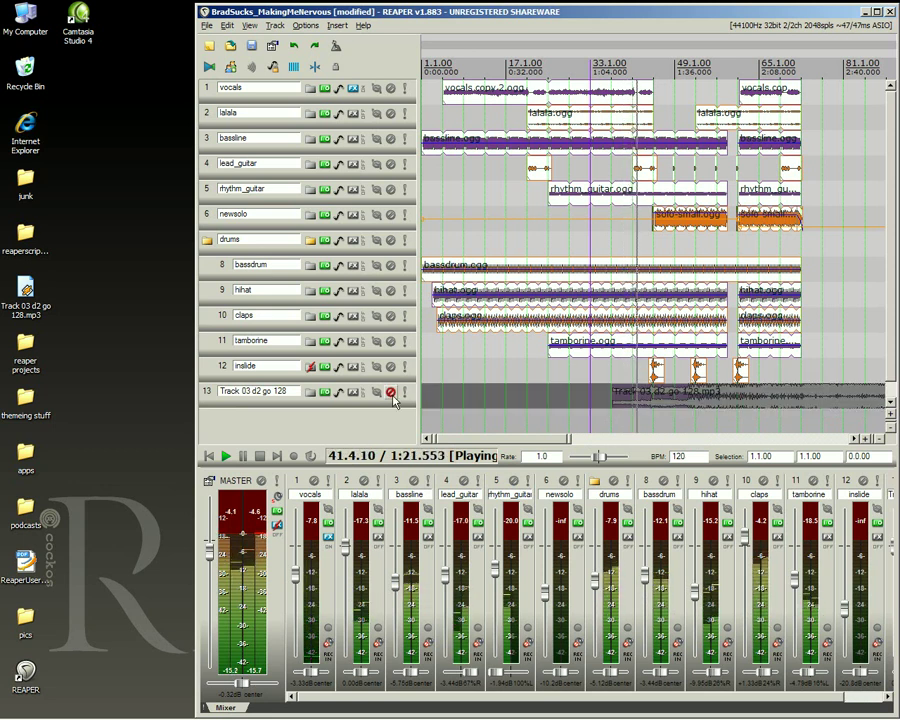
# Maximise the project window and show the Mixer in the docker instead of the vocals FX chain.
pyautogui.click(877, 11)
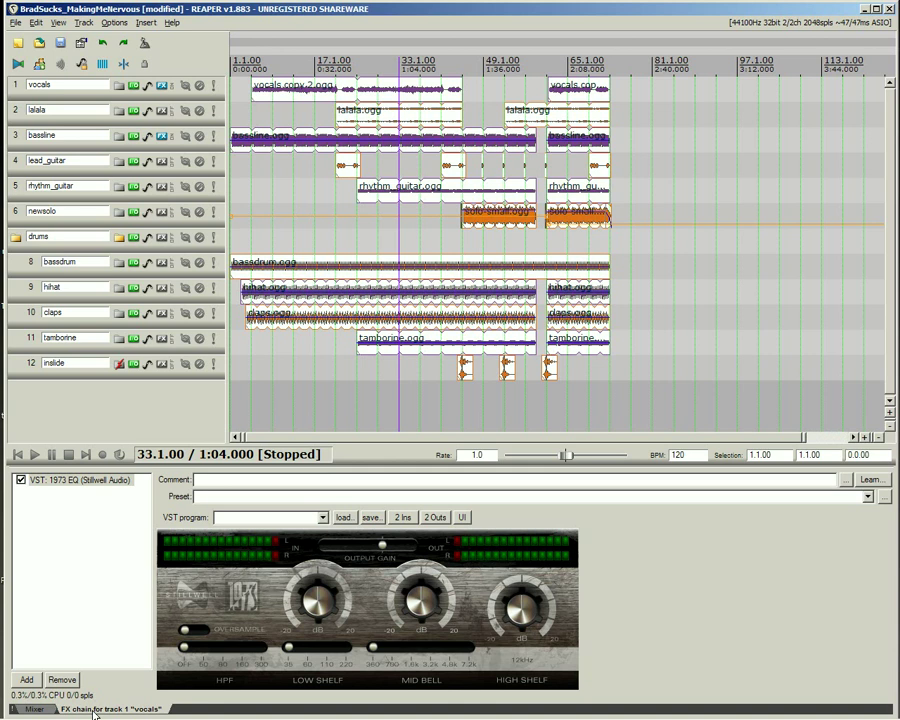
pyautogui.click(44, 711)
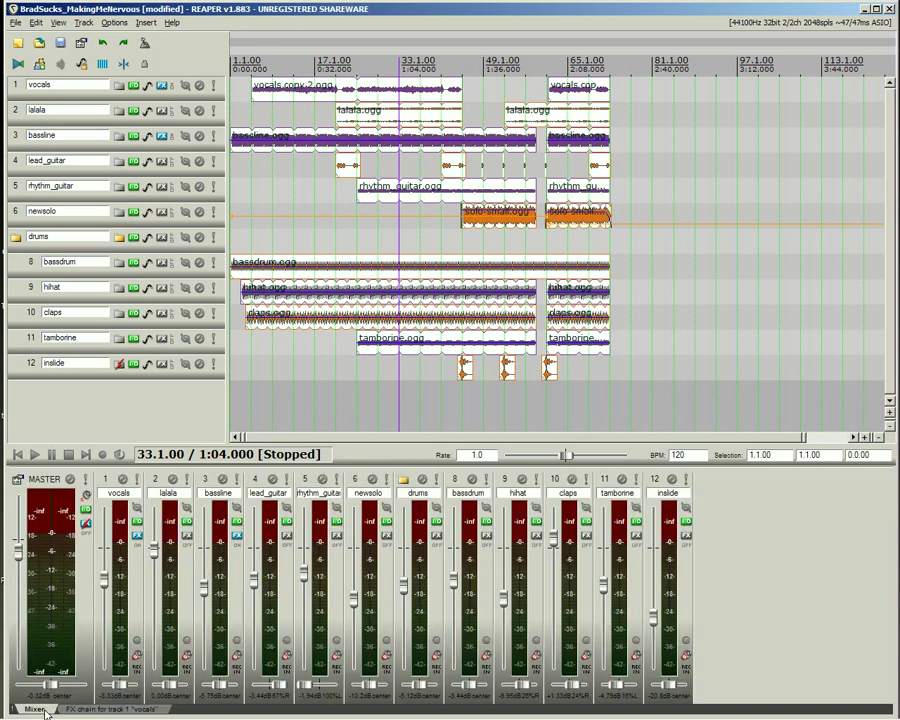
pyautogui.click(44, 711)
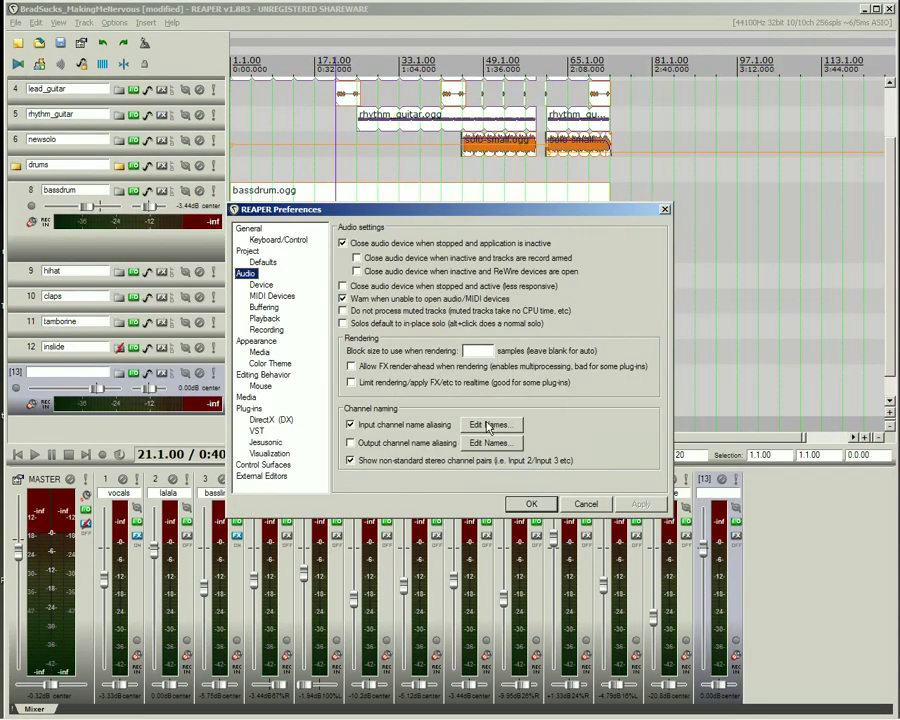
# Open the input channel name aliases for editing in the audio preferences.
pyautogui.click(491, 425)
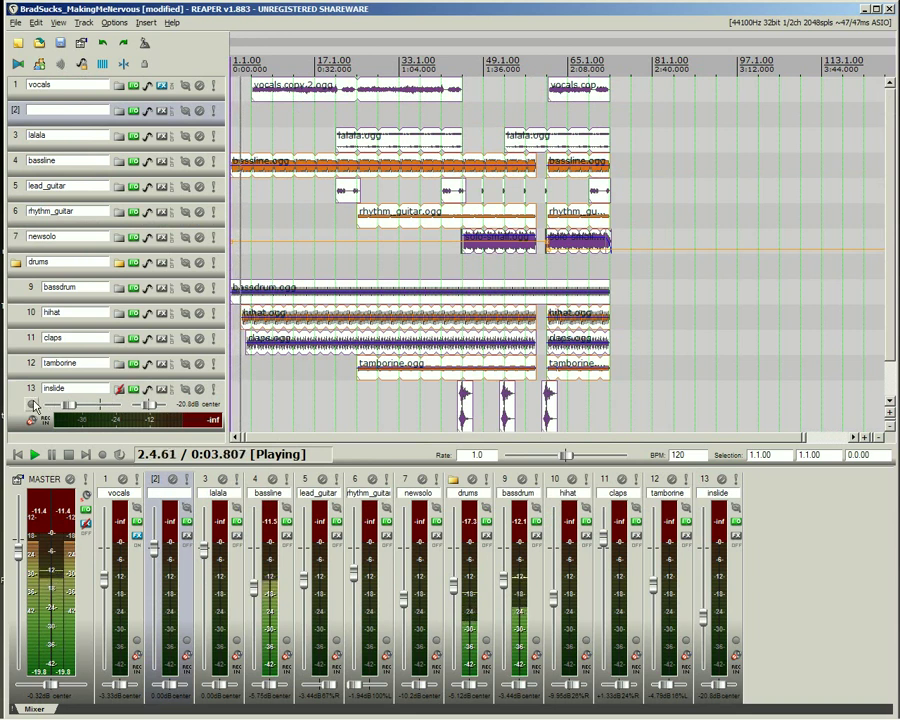
# Arm the inslide track for recording and toggle the hihat track's master/parent send in the Routing Matrix.
pyautogui.click(32, 404)
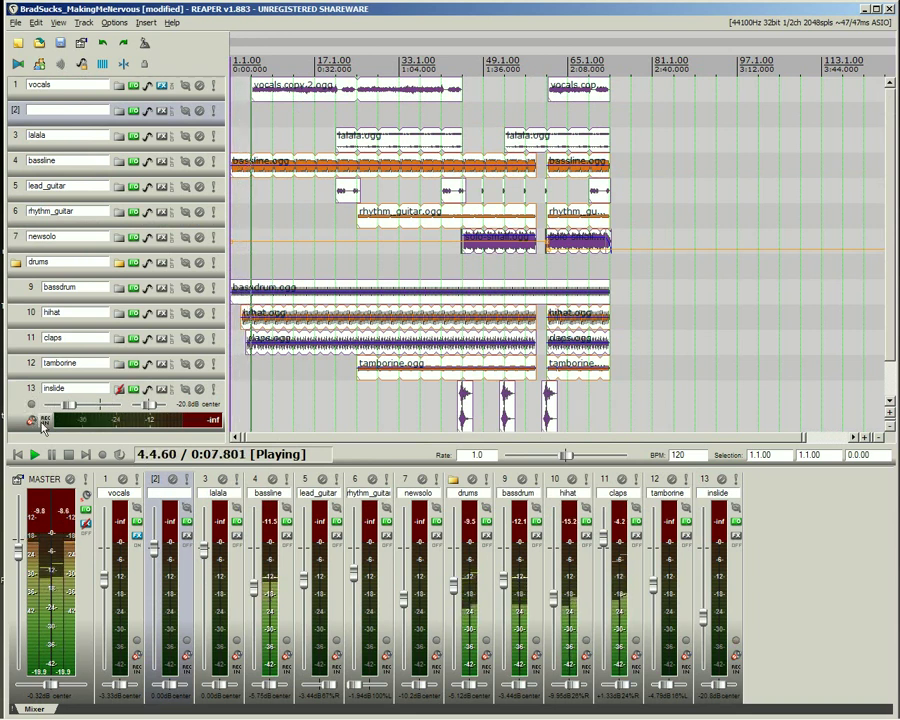
pyautogui.click(44, 428)
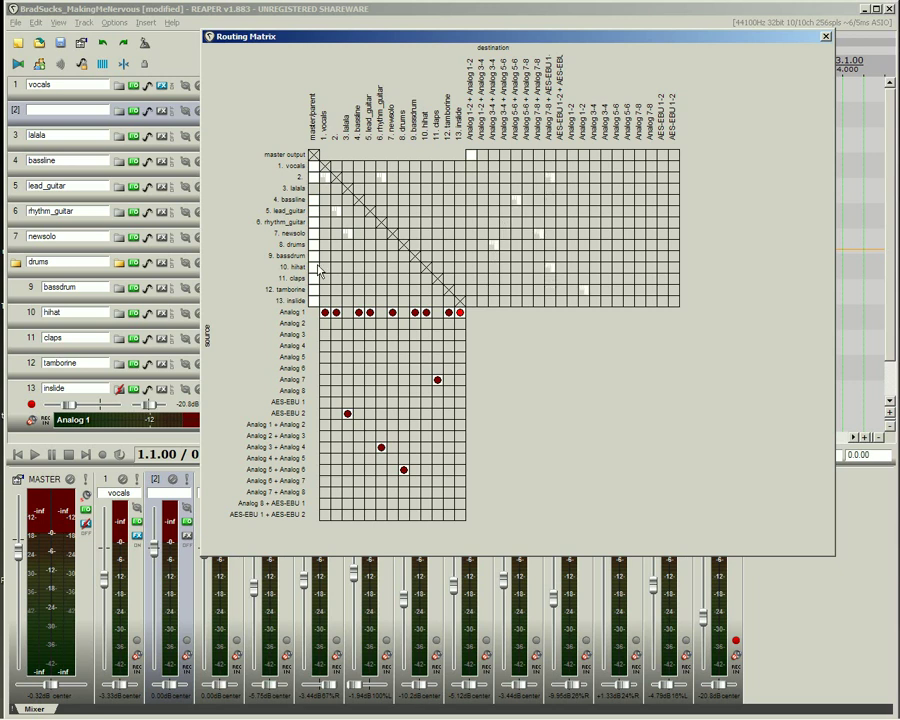
pyautogui.click(319, 270)
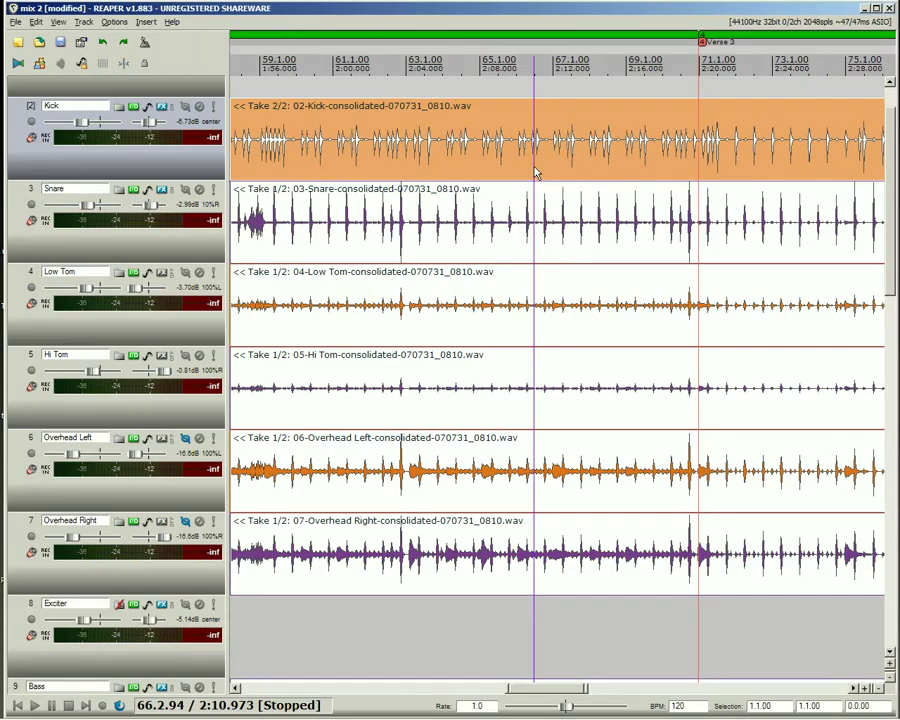
# Split the grouped drum items at 2:10.973 and switch the selected Kick item to its next take.
pyautogui.press('s')
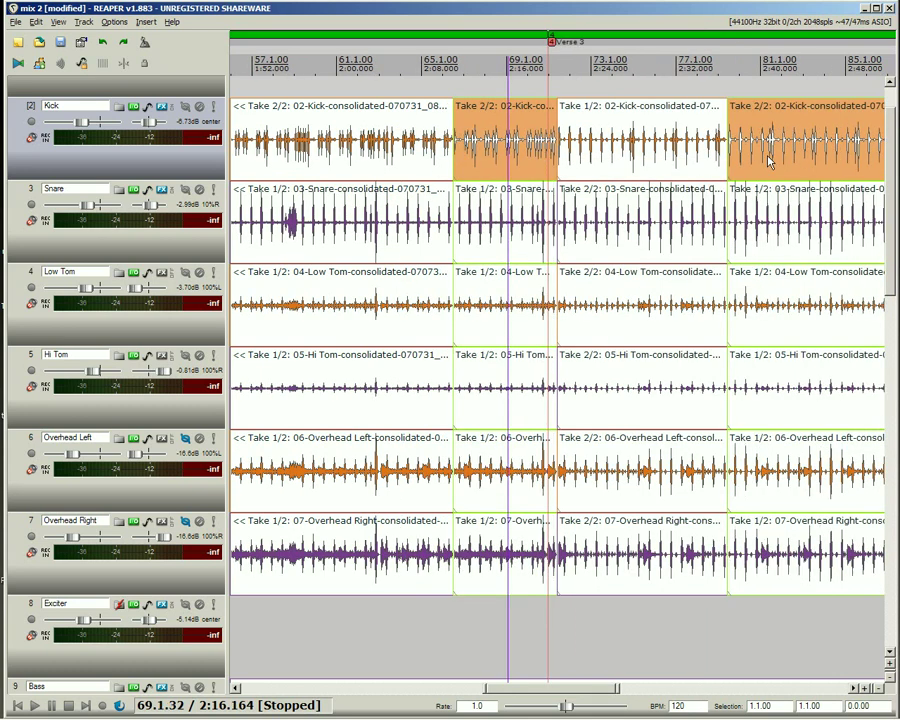
pyautogui.press('t')
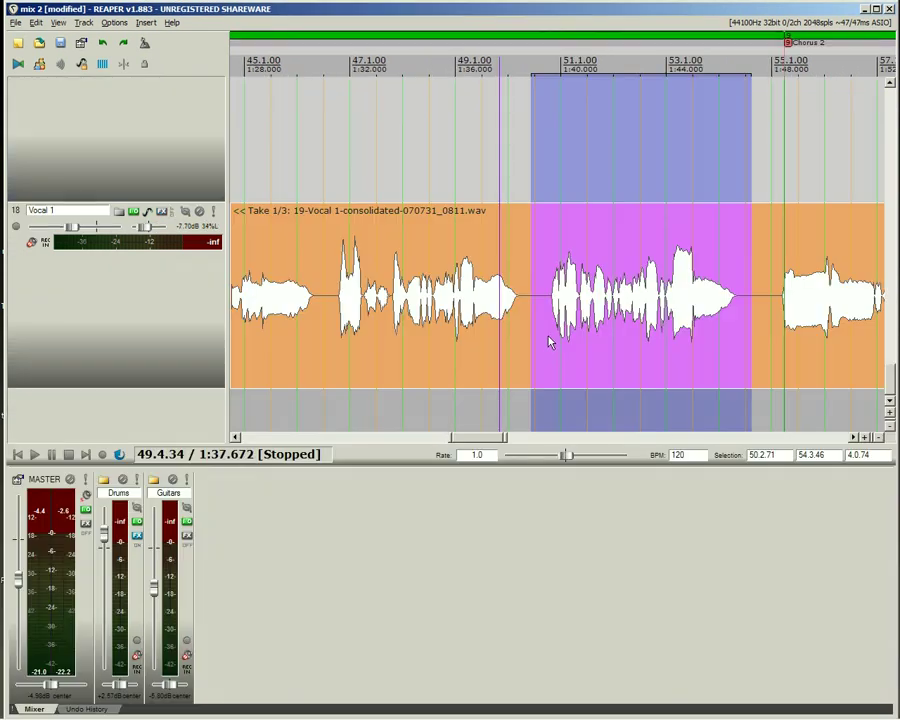
# Play the selected time range of Vocal 1 and cycle the item through its three takes to compare them.
pyautogui.press('space')
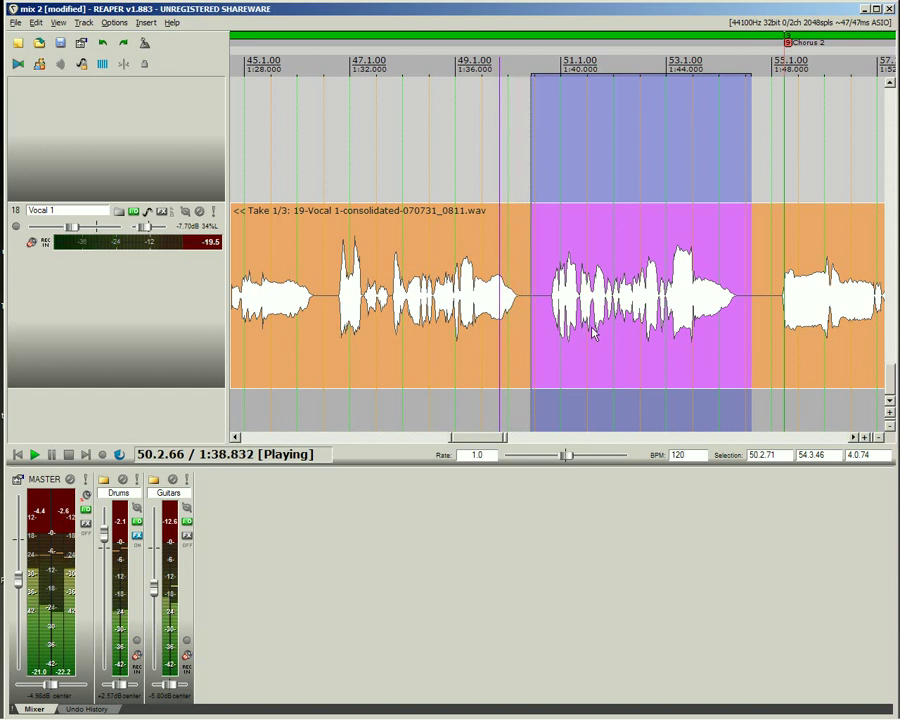
pyautogui.scroll(2, 600, 335)
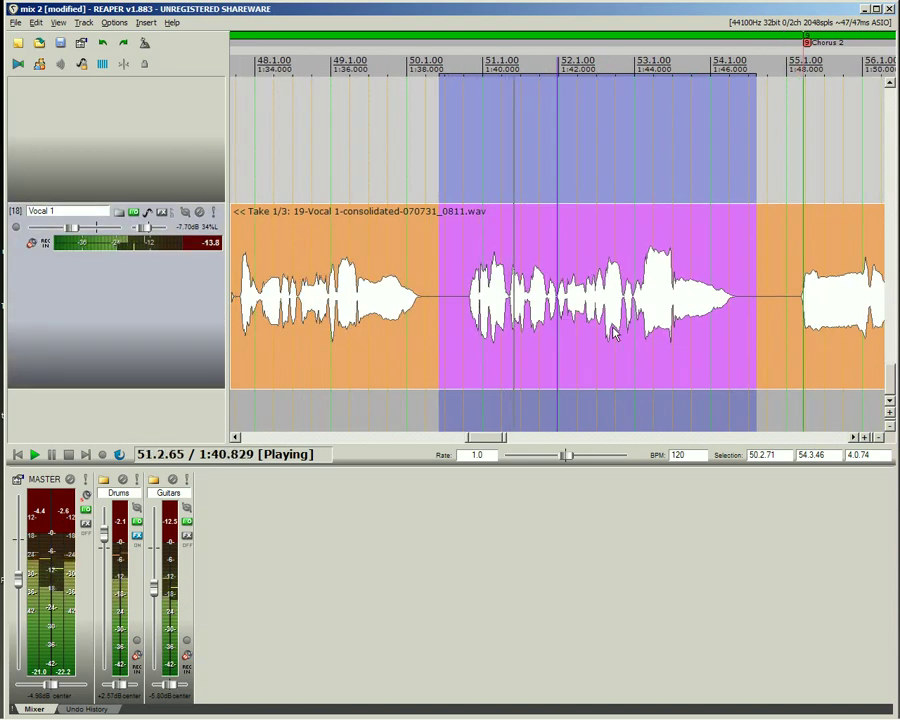
pyautogui.press('t')
pyautogui.press('t')
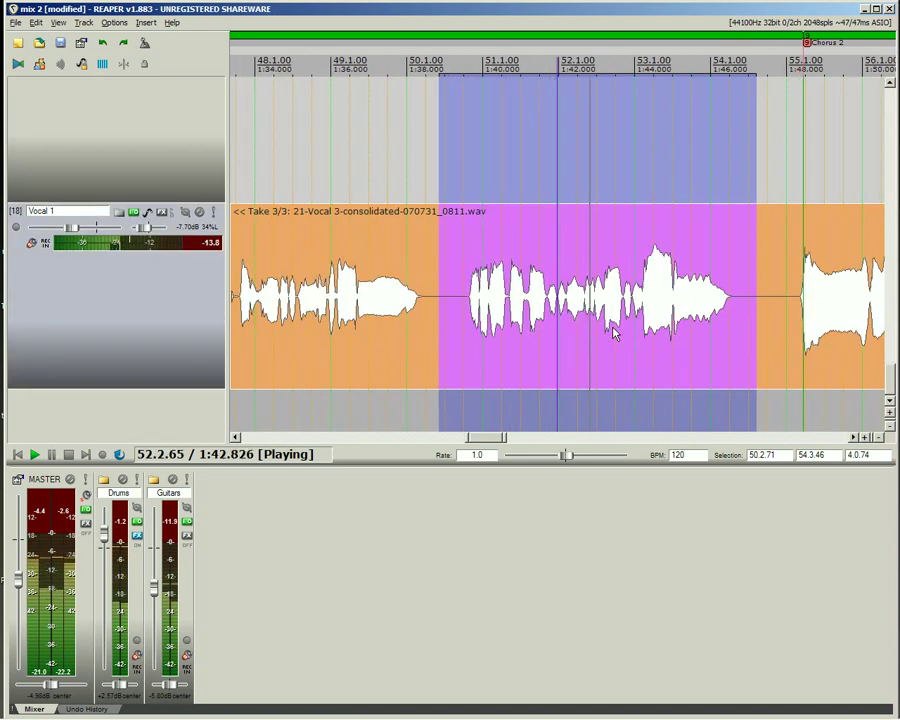
pyautogui.press('t')
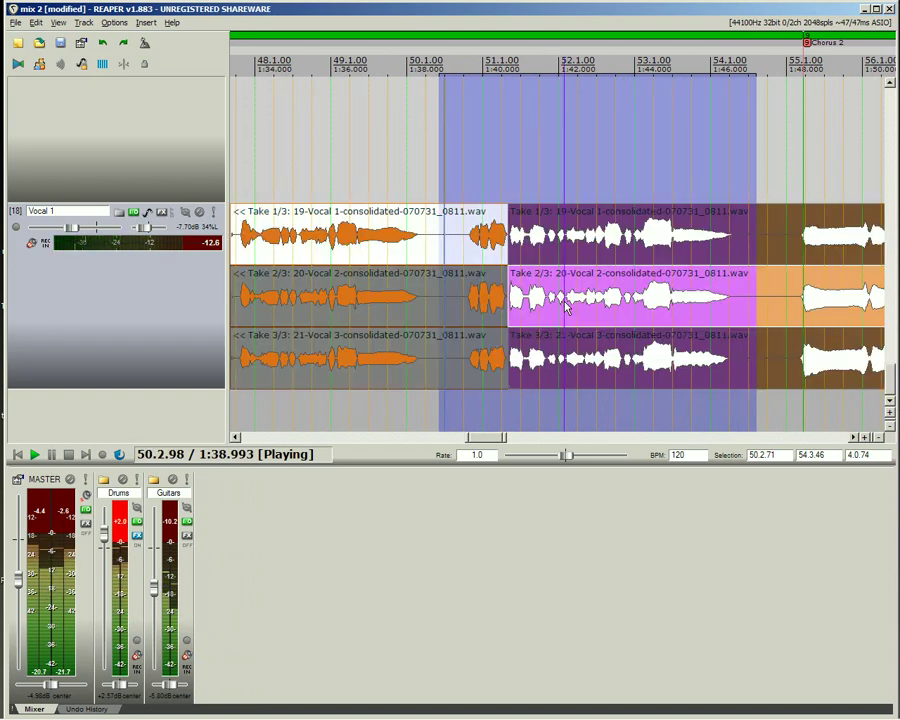
# Split the Vocal 1 item across all its takes at about 1:42.2 and 1:43.7.
pyautogui.press('s')
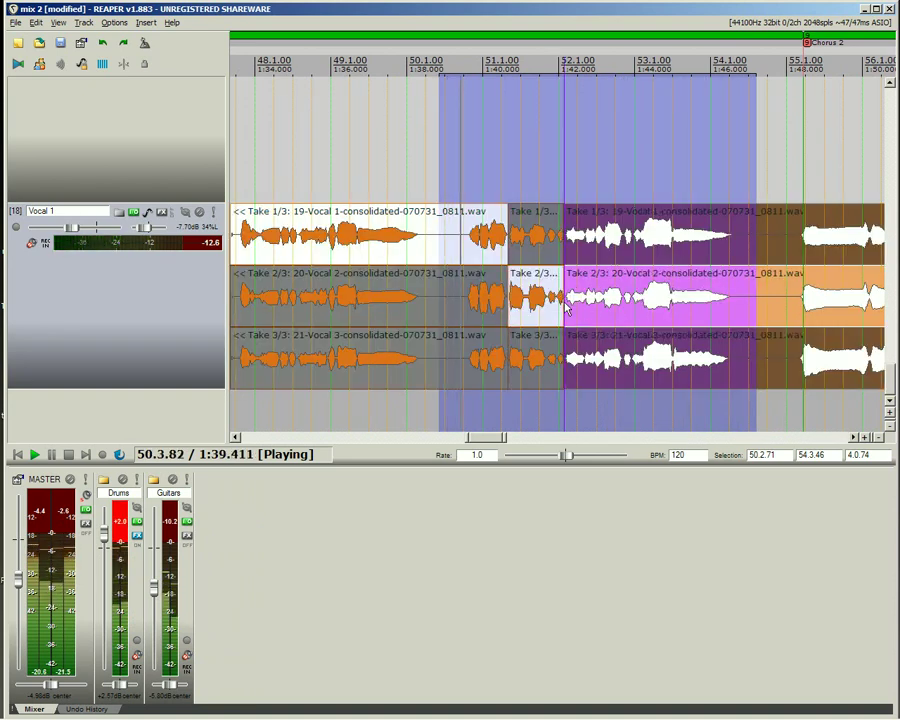
pyautogui.click(621, 300)
pyautogui.press('s')
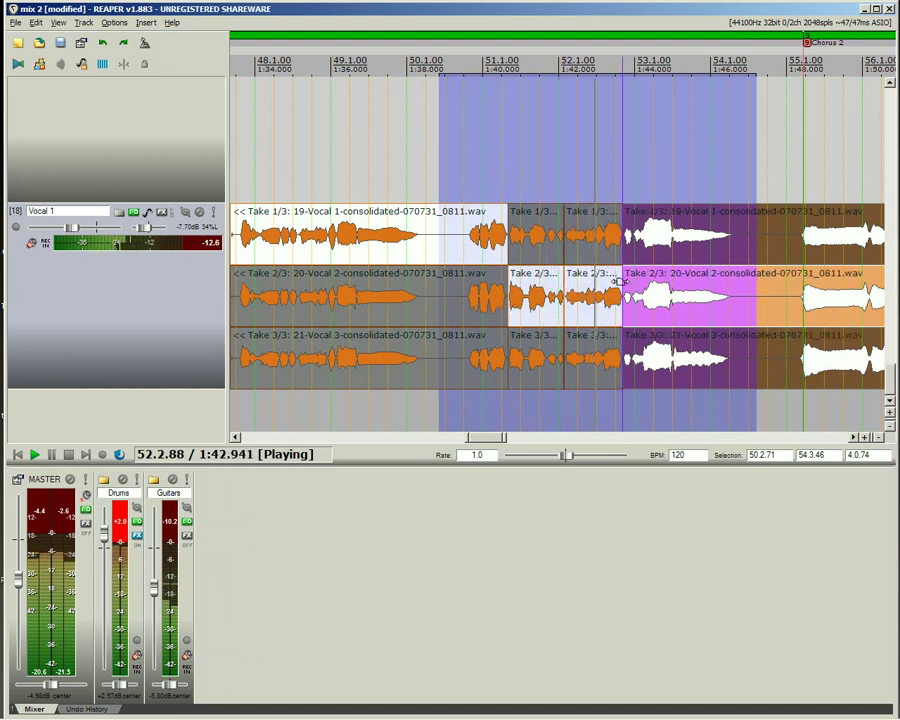
# Comp Vocal 1 by choosing takes 2, 1, 2 and 3 for its four consecutive segments, collapse the take lanes and stop playback.
pyautogui.click(497, 288)
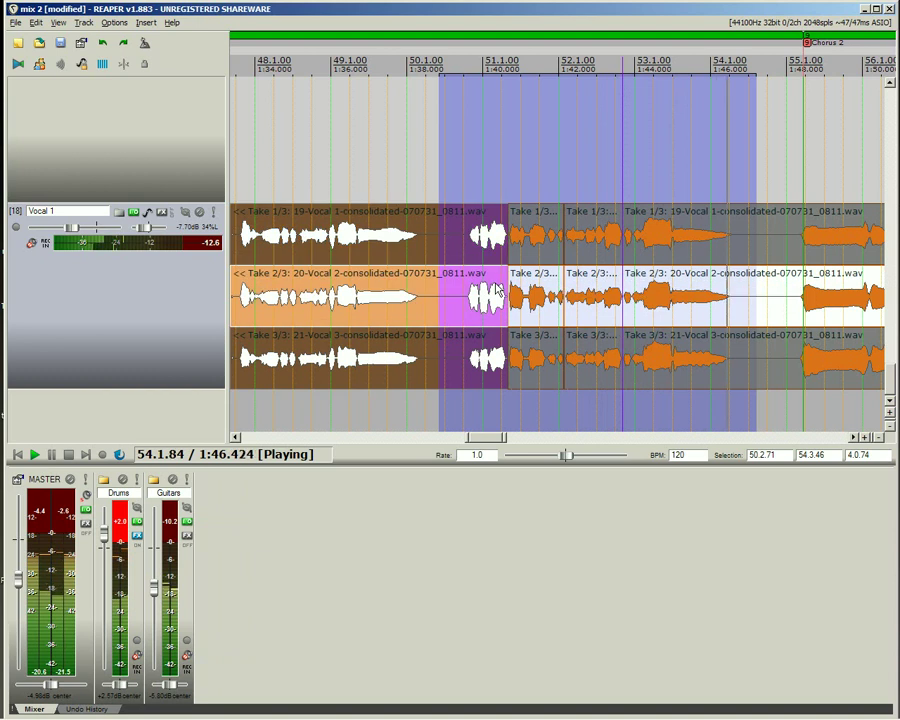
pyautogui.click(546, 257)
pyautogui.click(600, 310)
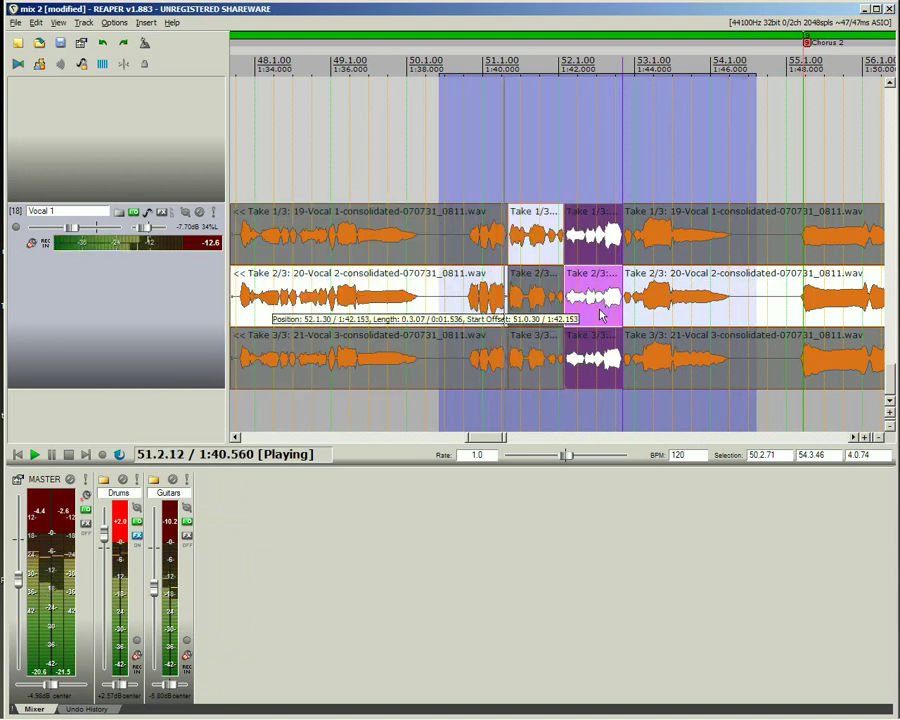
pyautogui.click(654, 351)
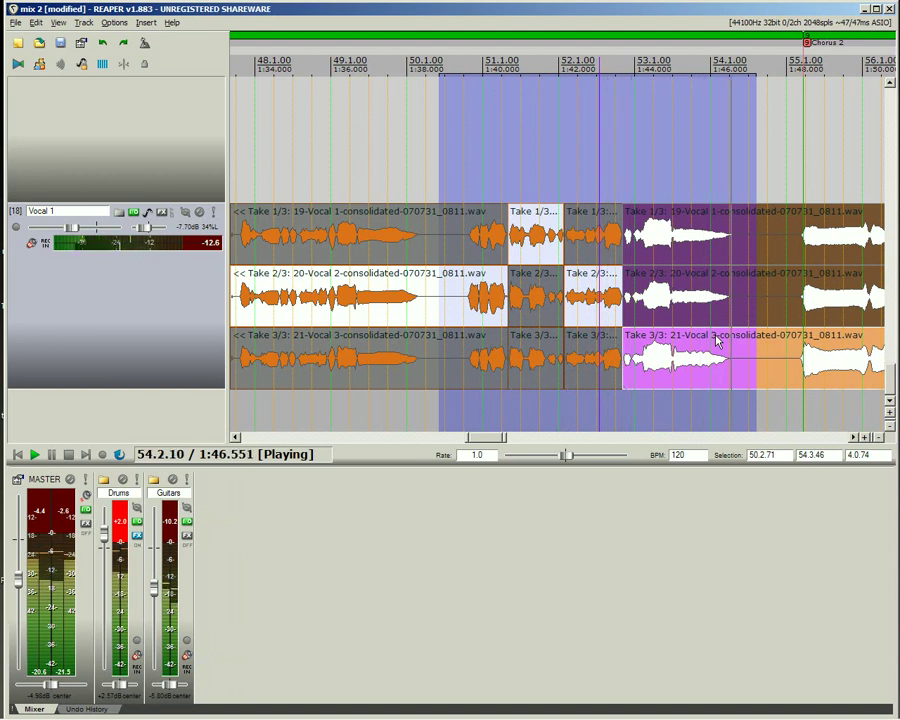
pyautogui.hotkey('ctrl', 'l')
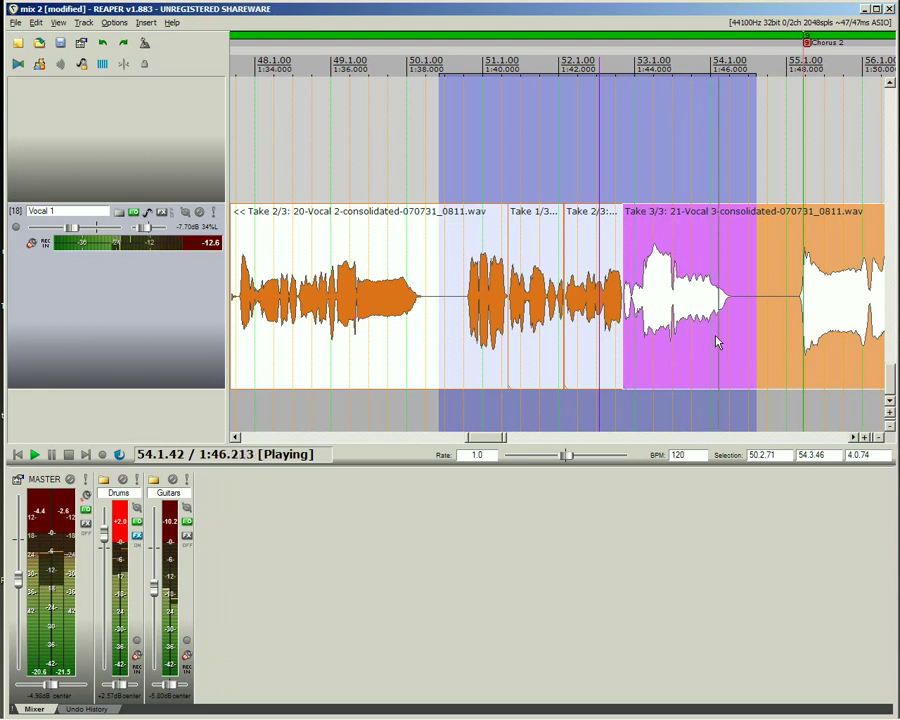
pyautogui.press('space')
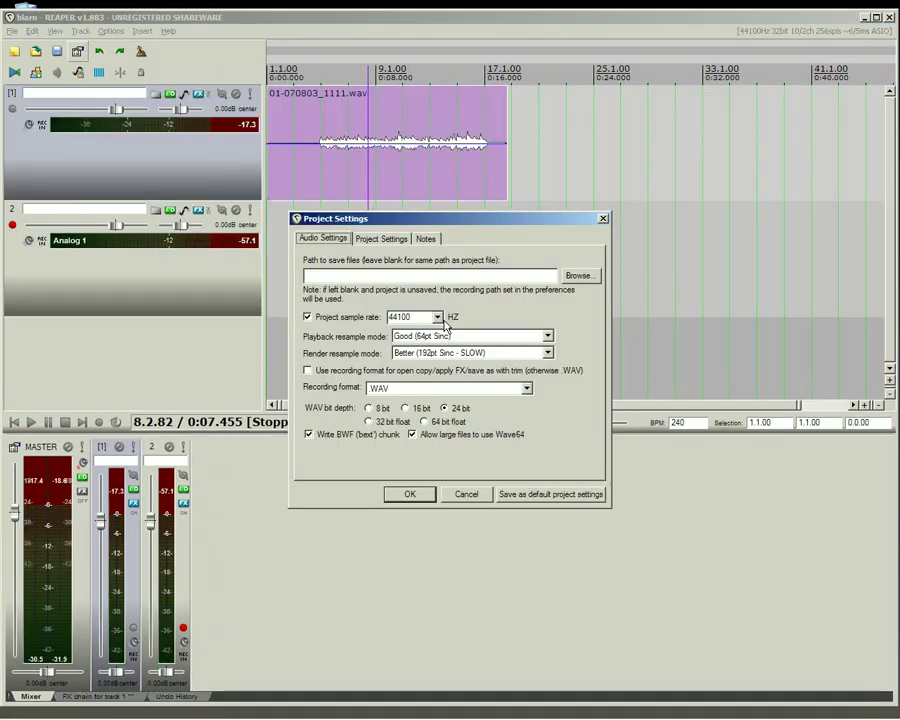
# Examine the available project sample rates and recording formats in the Project Settings.
pyautogui.click(437, 317)
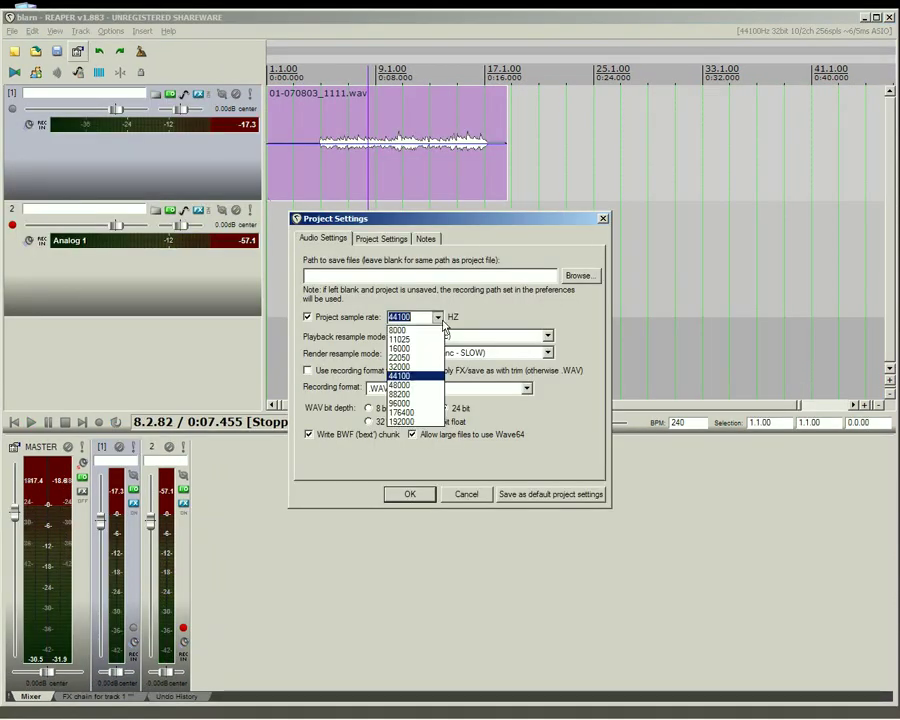
pyautogui.click(565, 320)
pyautogui.click(528, 388)
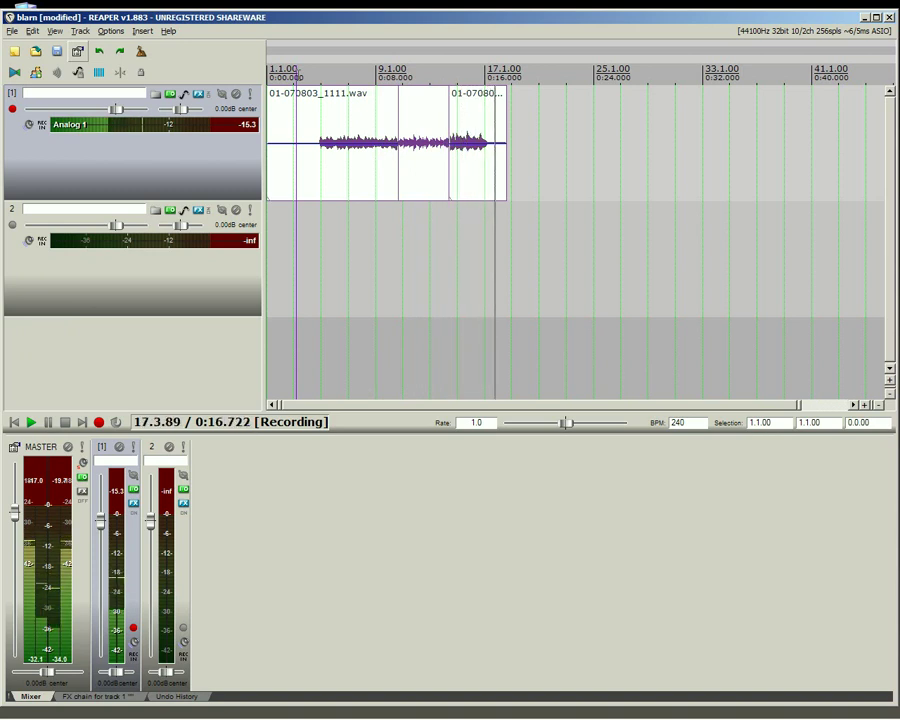
# Stop recording on track 1 and widen the gap by trimming the middle take's end and the last item's start.
pyautogui.press('space')
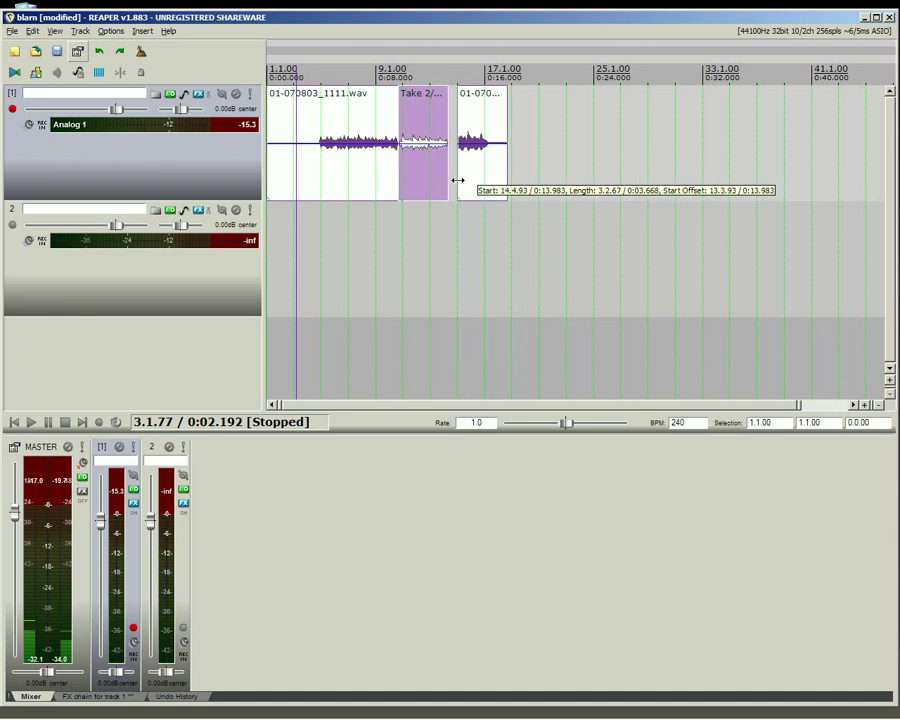
pyautogui.moveTo(457, 180); pyautogui.dragTo(476, 180)
pyautogui.moveTo(447, 175)
pyautogui.mouseDown()
pyautogui.moveTo(440, 173)
pyautogui.moveTo(474, 178)
pyautogui.moveTo(352, 184)
pyautogui.moveTo(394, 177)
pyautogui.moveTo(438, 187)
pyautogui.mouseUp()
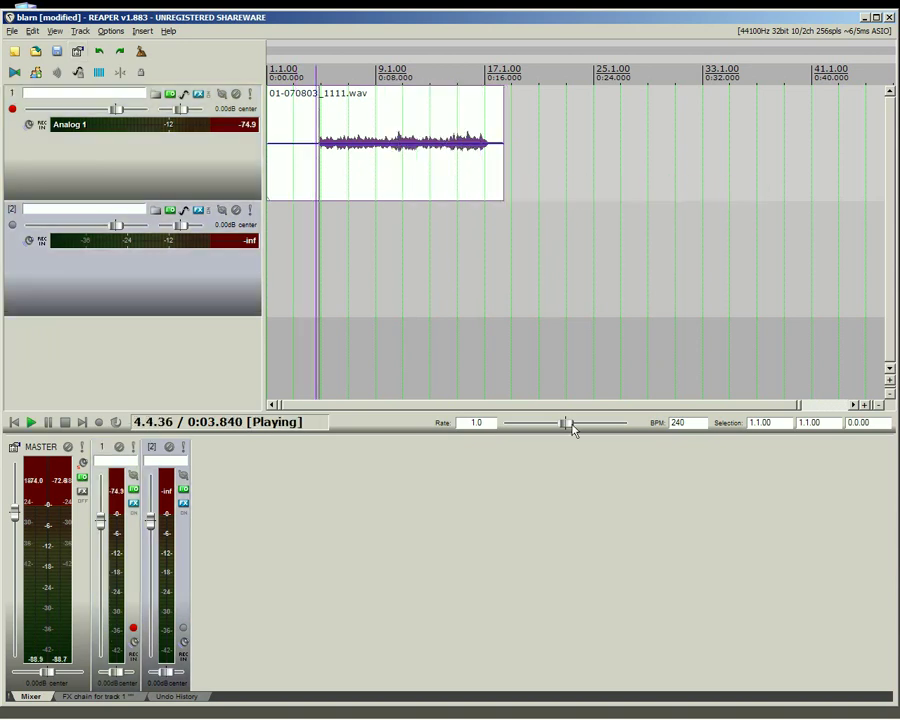
# Set the project playback rate to 0.5.
pyautogui.moveTo(570, 424); pyautogui.dragTo(545, 438)
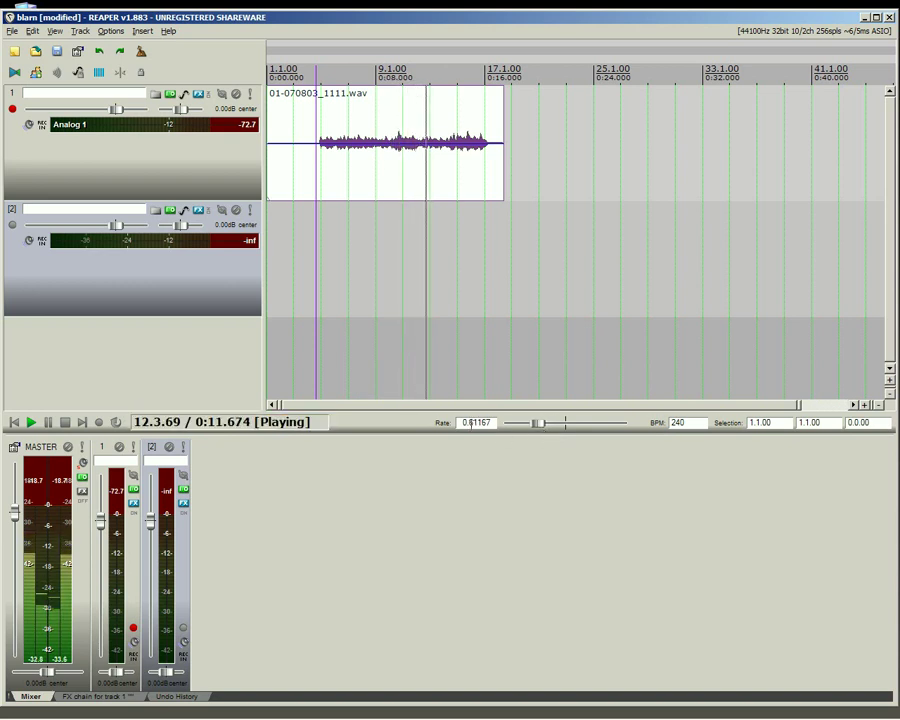
pyautogui.doubleClick(466, 422)
pyautogui.write('5')
pyautogui.press('Return')
# Record a new item from input Analog 1 on track 2 at the slowed rate, stop and play it back.
pyautogui.click(323, 261)
pyautogui.hotkey('ctrl', 'r')
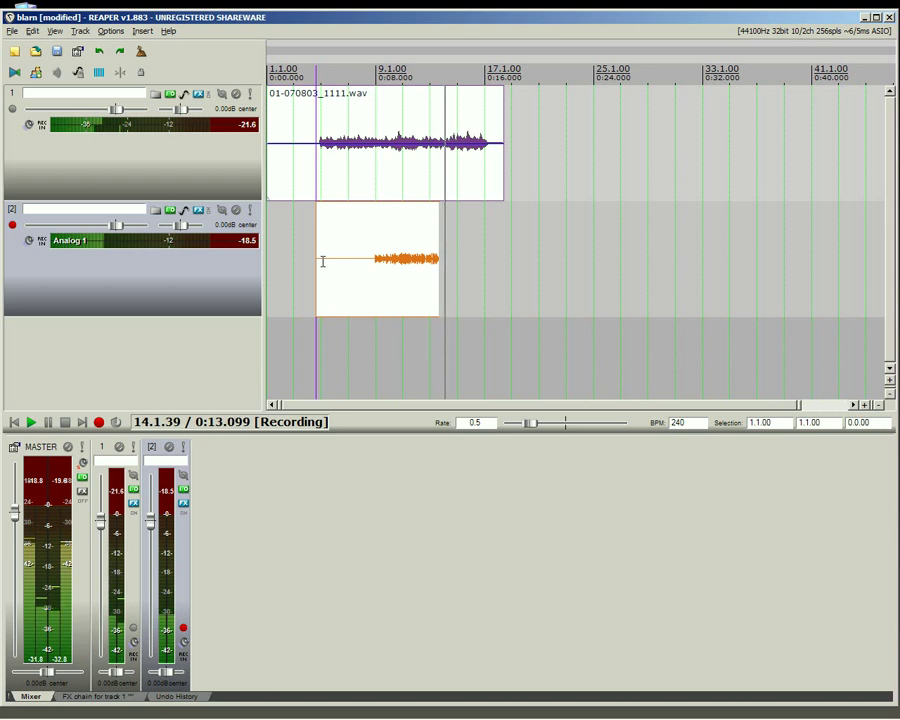
pyautogui.press('space')
pyautogui.click(353, 335)
pyautogui.press('space')
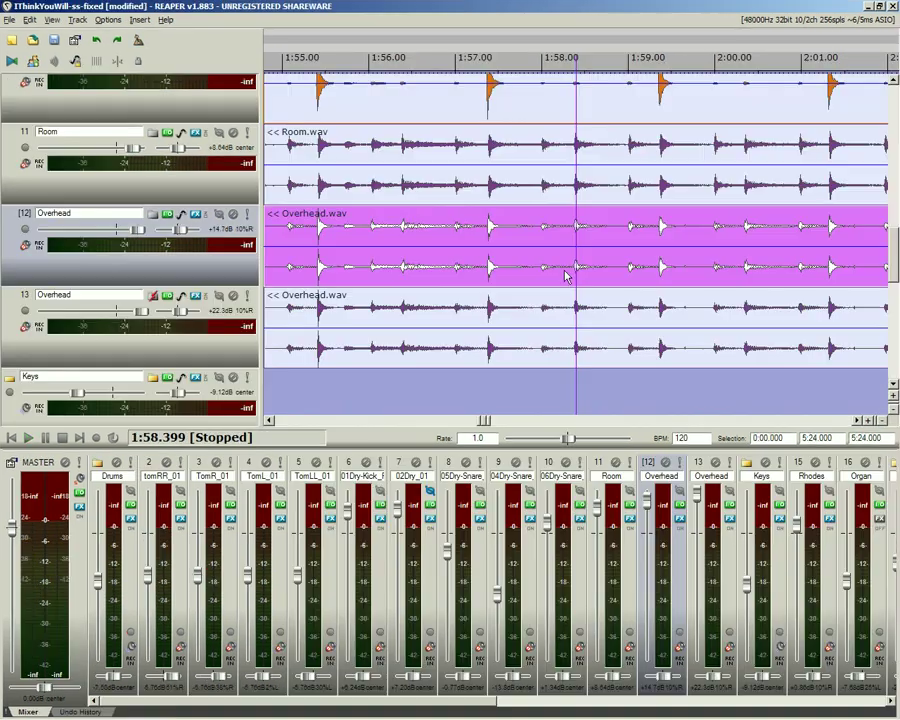
# Split the Overhead item on track 12 at about 1:58.2 and 1:59.8, and slide the middle piece forward in time.
pyautogui.click(561, 272)
pyautogui.press('s')
pyautogui.click(700, 268)
pyautogui.press('s')
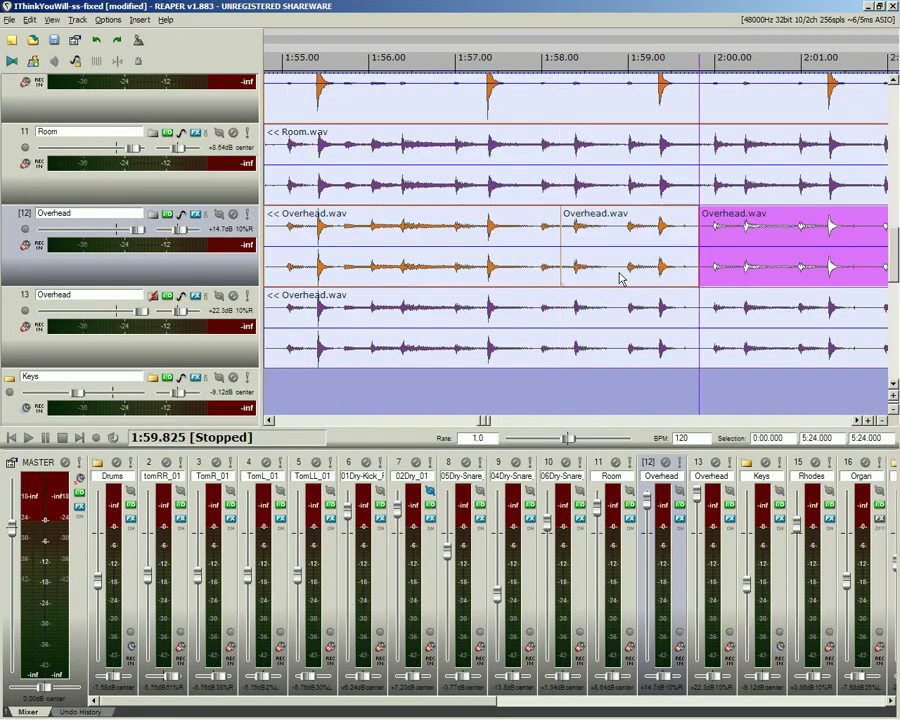
pyautogui.moveTo(636, 278); pyautogui.dragTo(741, 263)
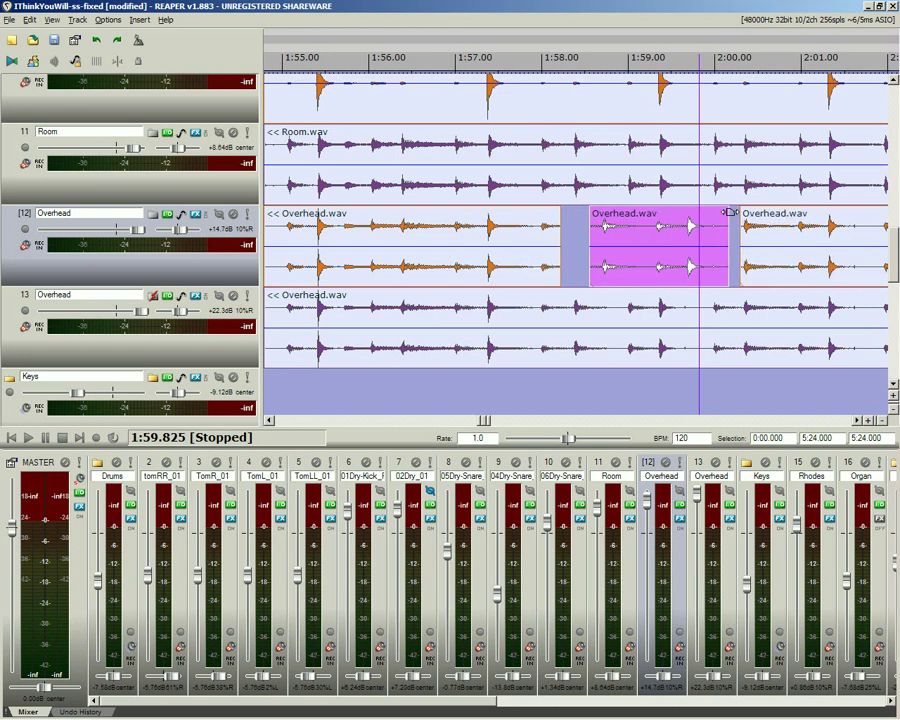
# Change the middle Overhead piece's fade-out to a curve that drops quickly at first.
pyautogui.rightClick(684, 240)
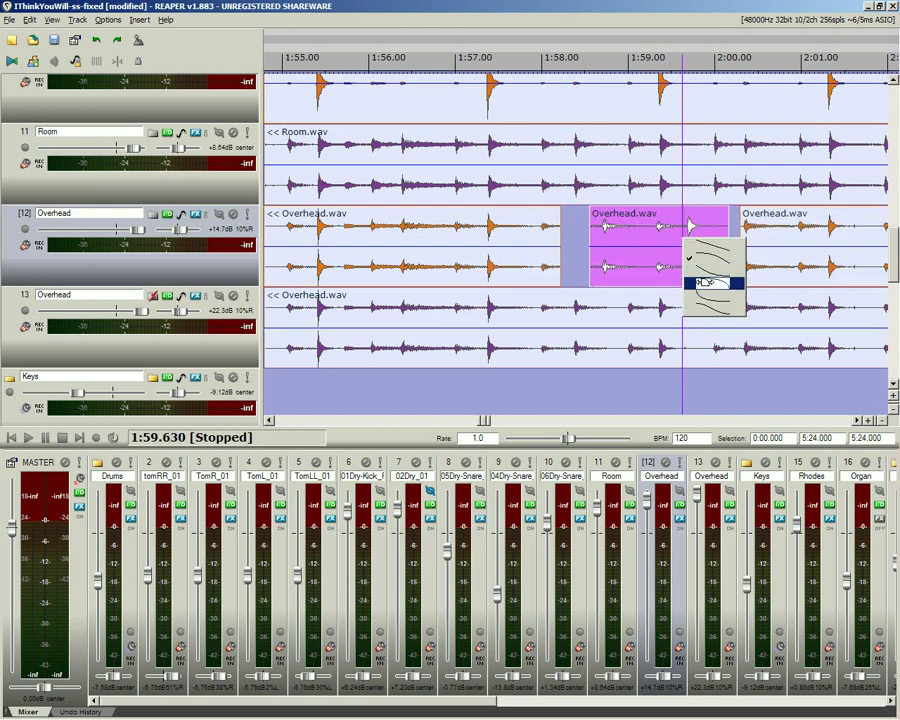
pyautogui.click(703, 272)
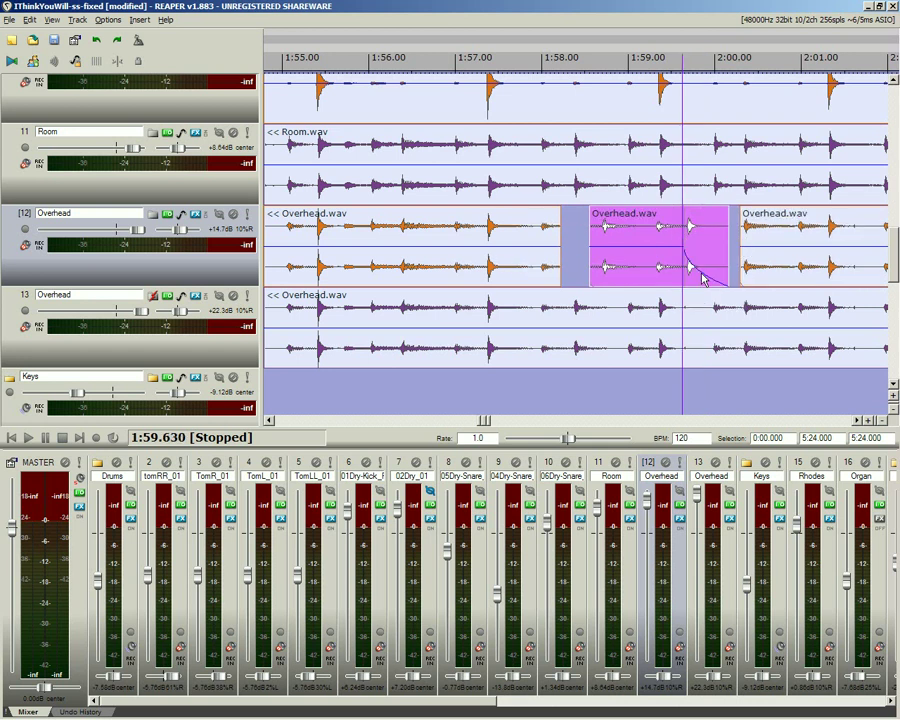
# Switch the middle Overhead piece's channel mode to Mono (Left), Mono (Right) and back to Normal, ending on Mono (Downmix).
pyautogui.rightClick(632, 272)
pyautogui.moveTo(634, 271)
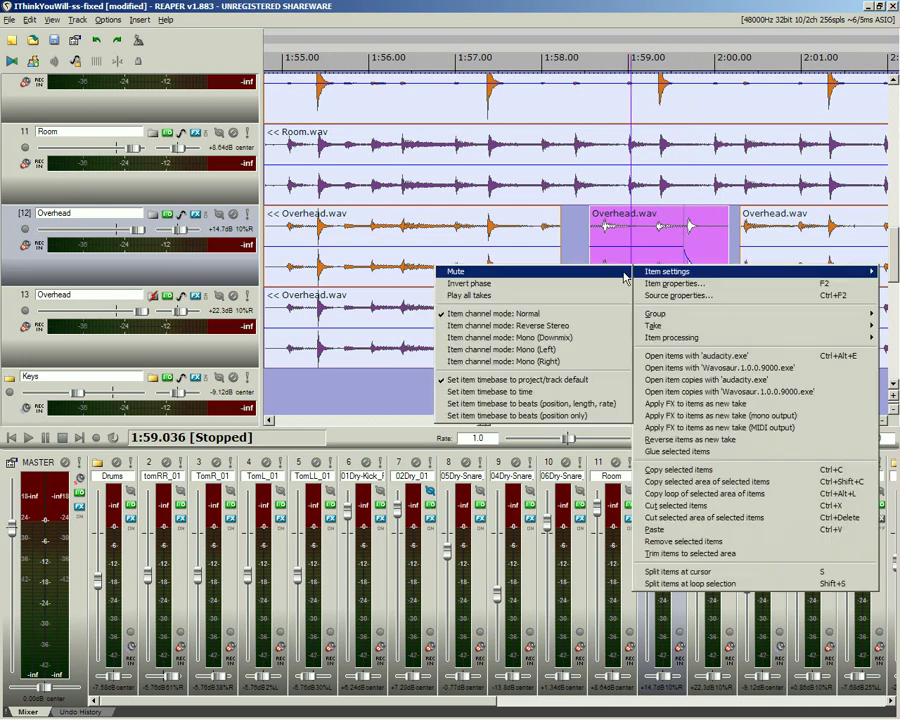
pyautogui.rightClick(645, 265)
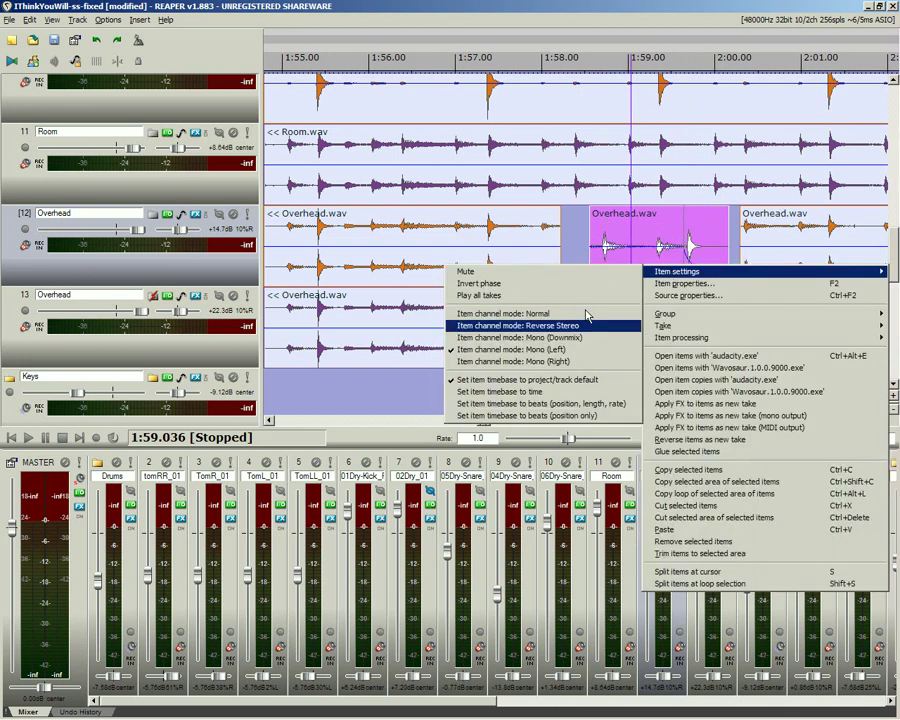
pyautogui.click(575, 352)
pyautogui.rightClick(655, 266)
pyautogui.moveTo(620, 271)
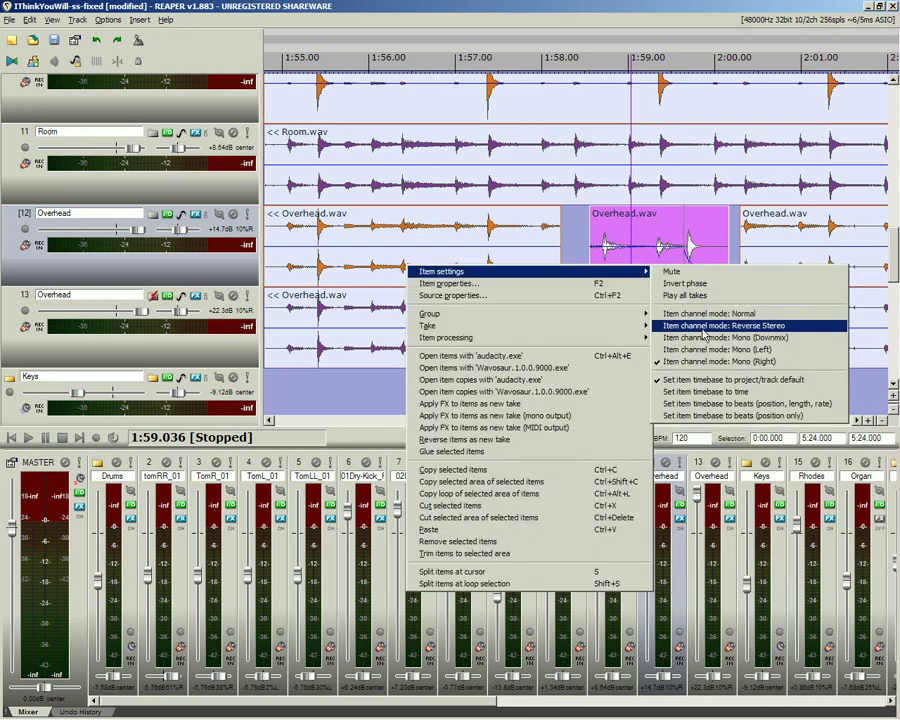
pyautogui.click(703, 330)
pyautogui.rightClick(640, 265)
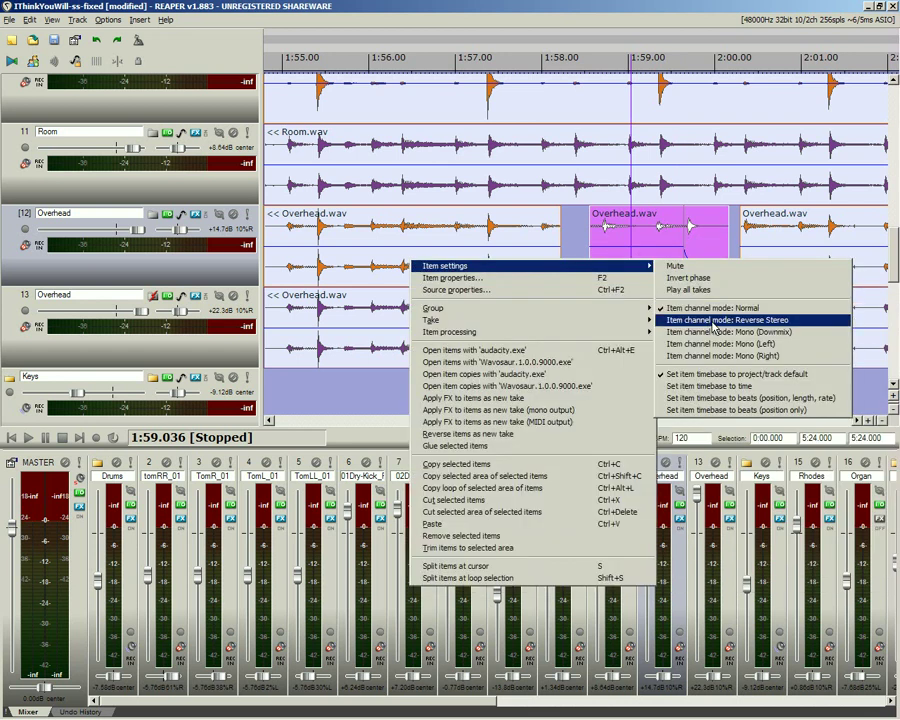
pyautogui.click(715, 332)
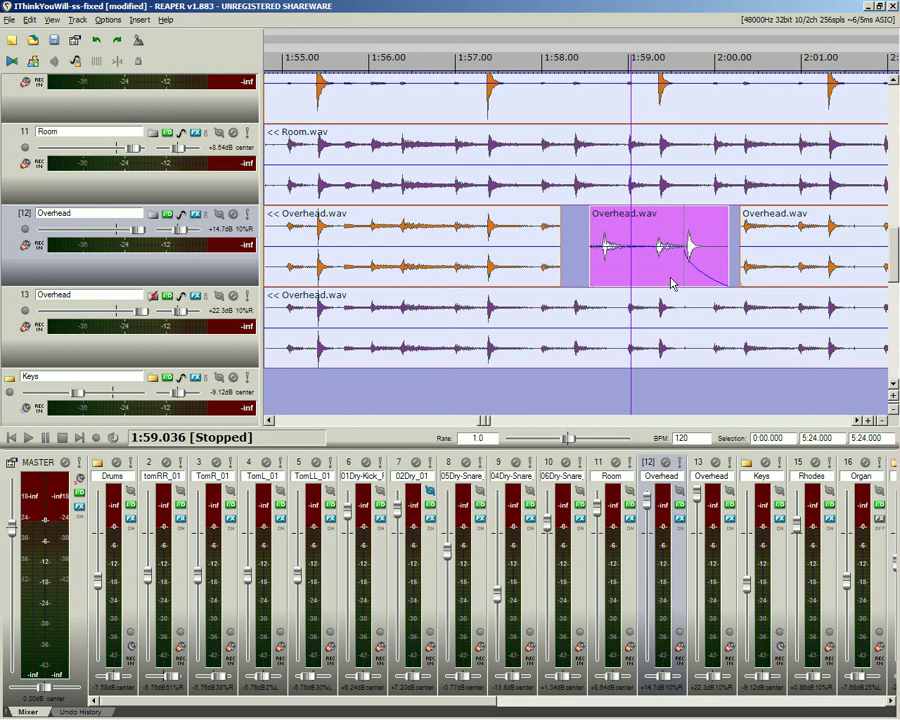
# Select both the first and last Overhead pieces on track 12 and open their item commands.
pyautogui.rightClick(546, 268)
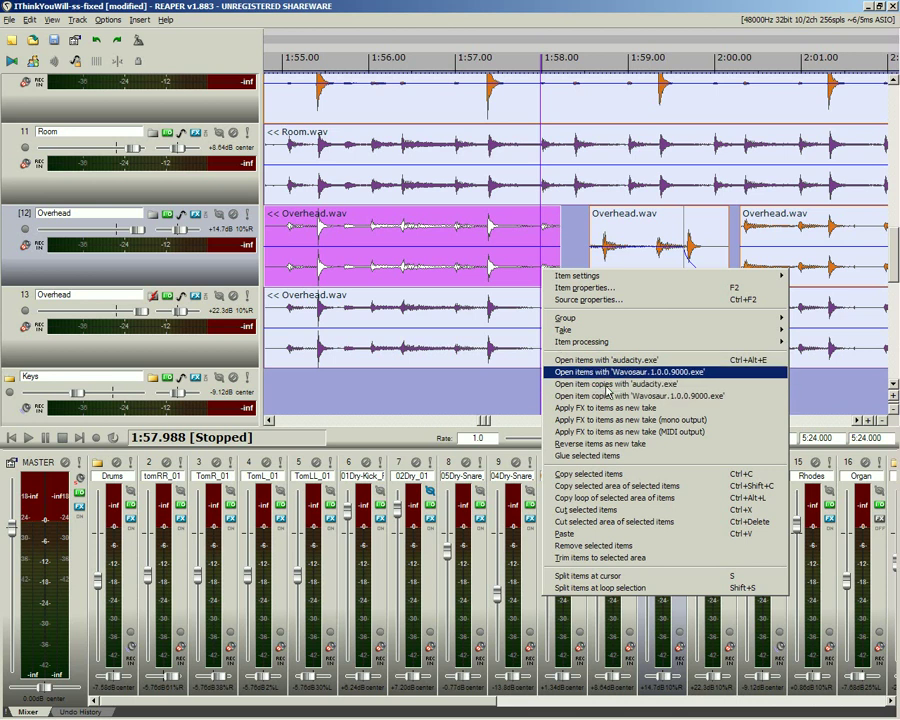
pyautogui.click(492, 267)
pyautogui.keyDown('ctrl'); pyautogui.click(770, 263); pyautogui.keyUp('ctrl')
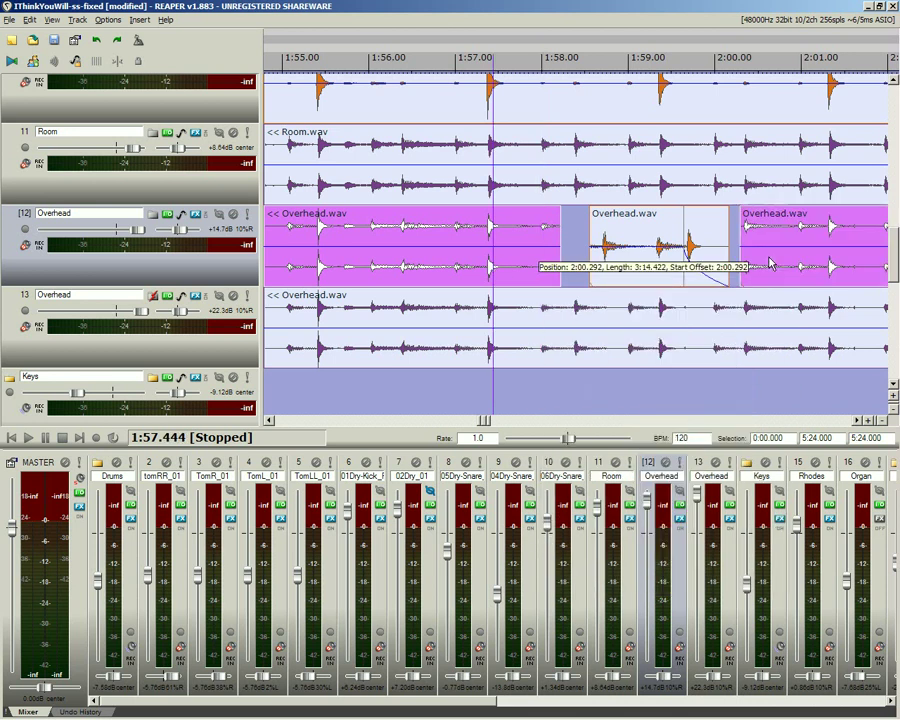
pyautogui.rightClick(767, 259)
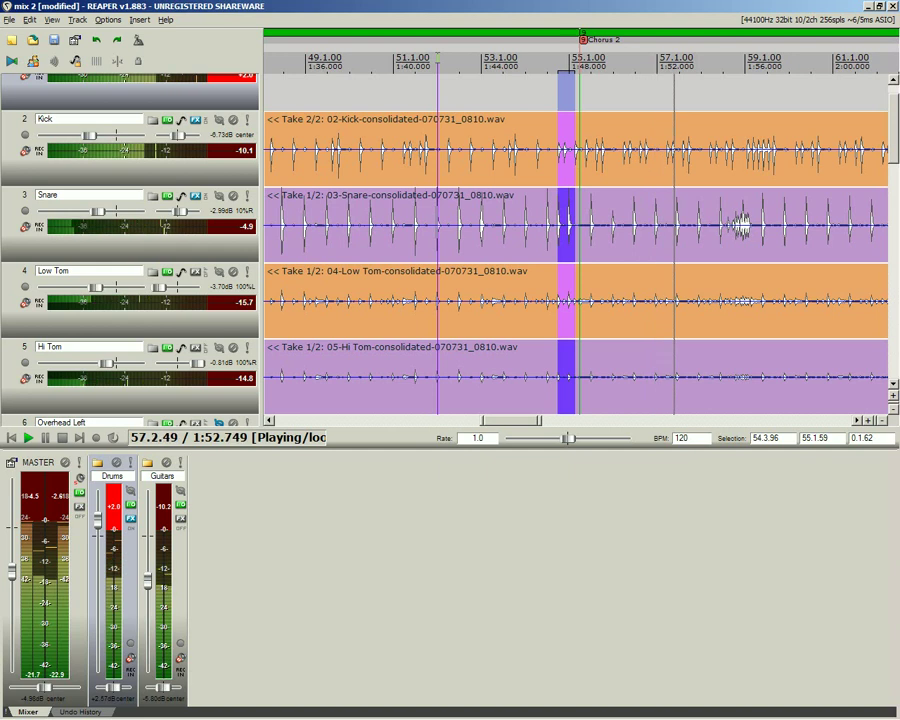
# Stop playback and cut the selected time range around 1:48 from the drum items with ripple editing on, closing the gap.
pyautogui.press('space')
pyautogui.press('Delete')
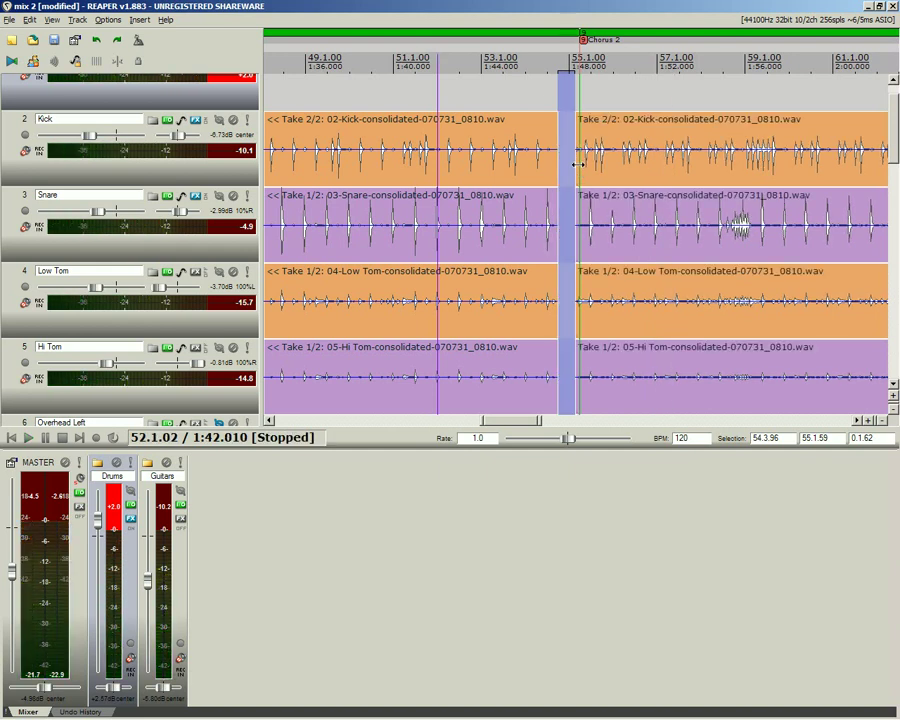
pyautogui.hotkey('ctrl', 'z')
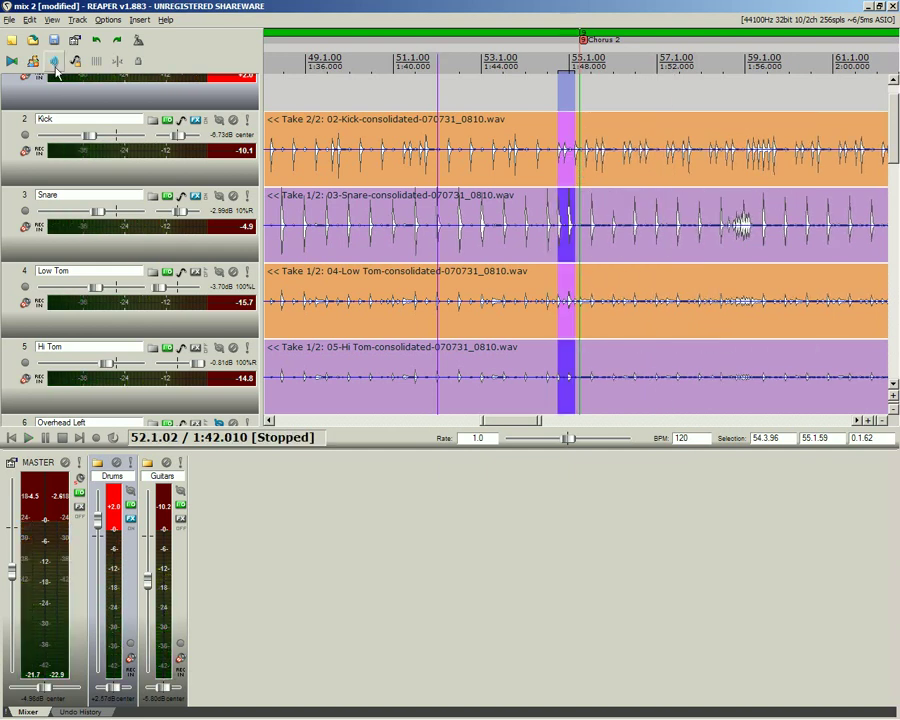
pyautogui.hotkey('ctrl', 'Delete')
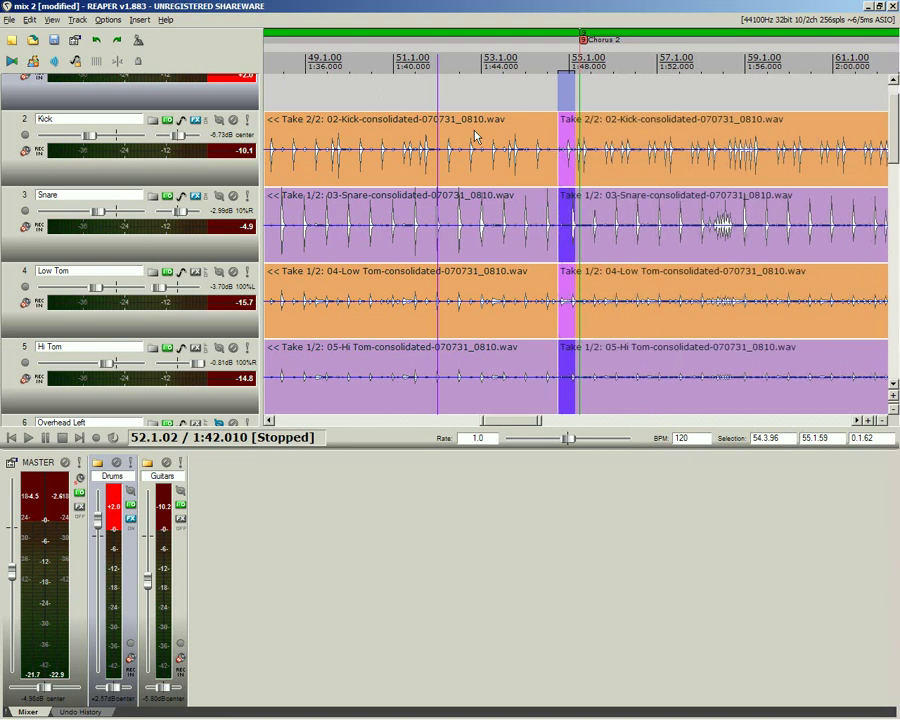
# Split the Snare item on track 3 into pieces, the last at about 2:17.6, and slide pieces later, rippling only that track.
pyautogui.moveTo(748, 225); pyautogui.dragTo(780, 253)
pyautogui.scroll(-2, 760, 240)
pyautogui.press('s')
pyautogui.click(806, 251)
pyautogui.press('s')
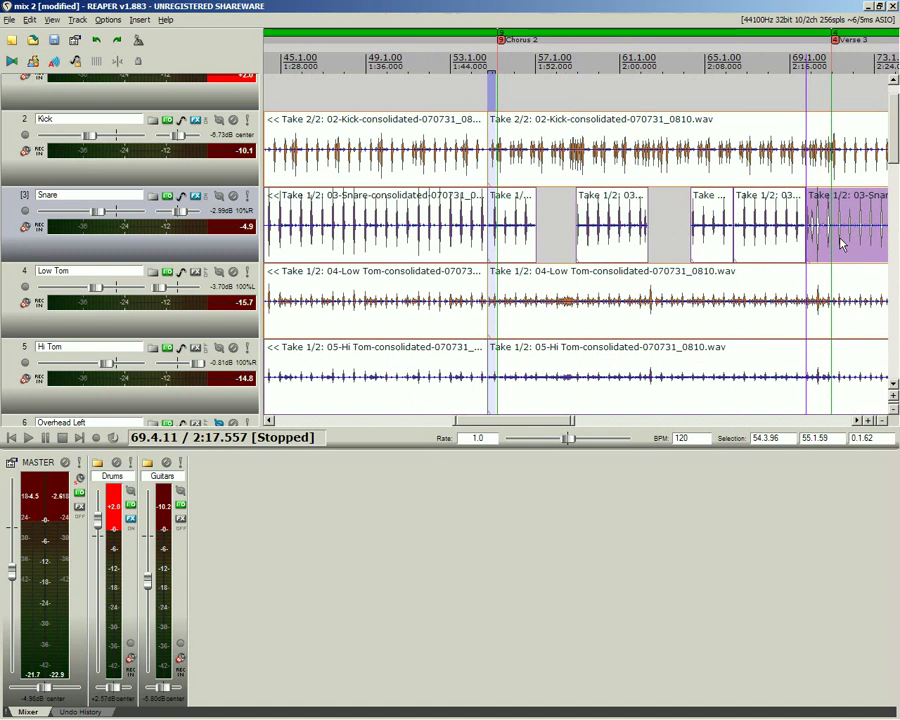
# Split the Snare item once more near Verse 3 and delete the piece ending at about 2:17.6, rippling all tracks.
pyautogui.click(840, 250)
pyautogui.press('s')
pyautogui.click(782, 246)
pyautogui.press('Delete')
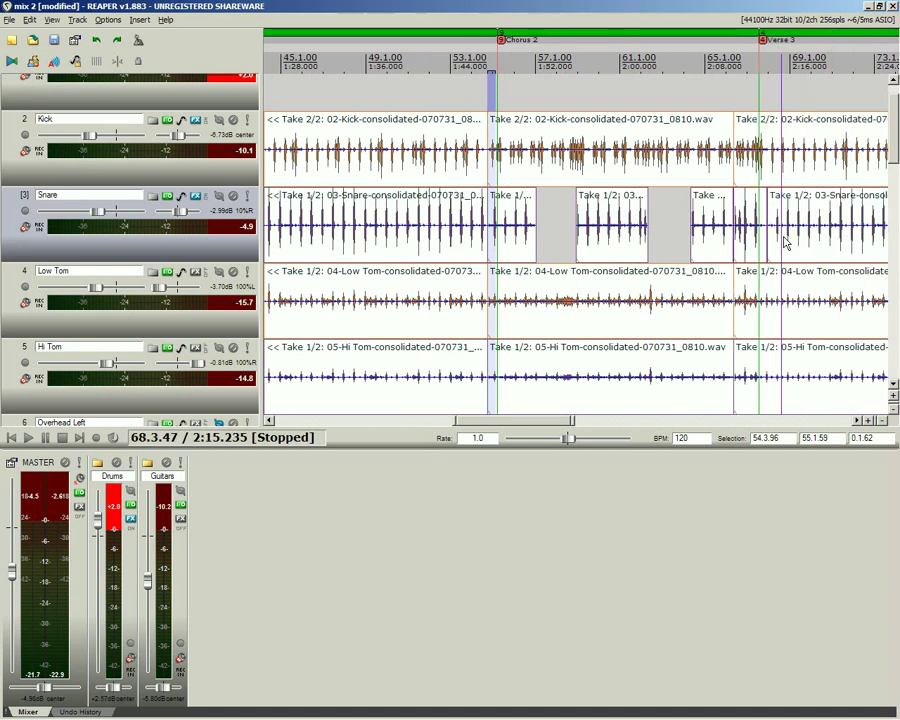
# Split the Snare item at about 2:19.8 and again near 2:24, and delete the piece between, rippling all tracks.
pyautogui.click(830, 243)
pyautogui.press('s')
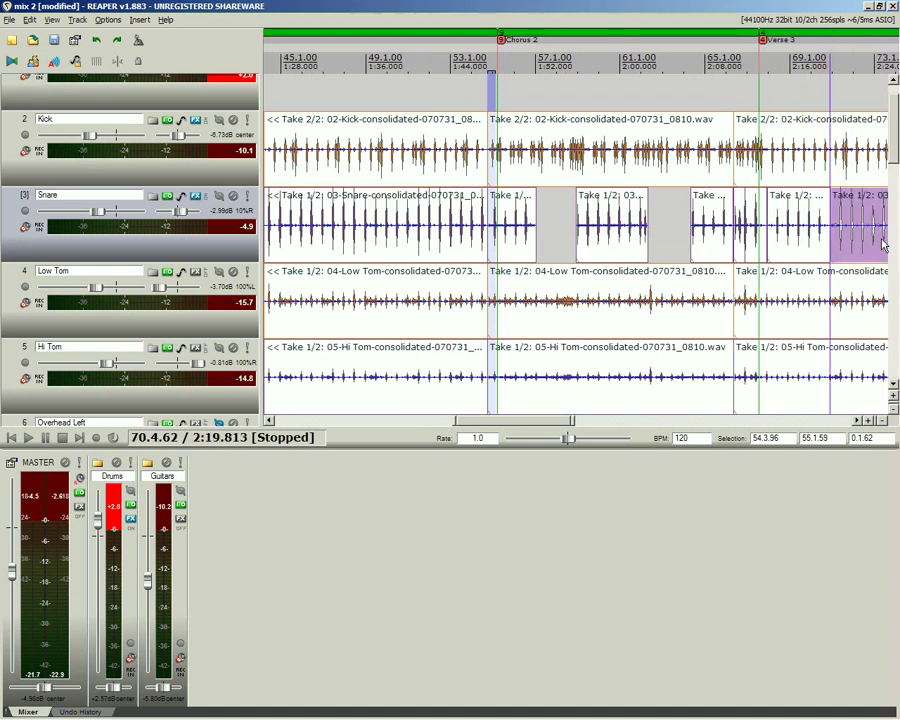
pyautogui.click(880, 246)
pyautogui.press('s')
pyautogui.click(862, 248)
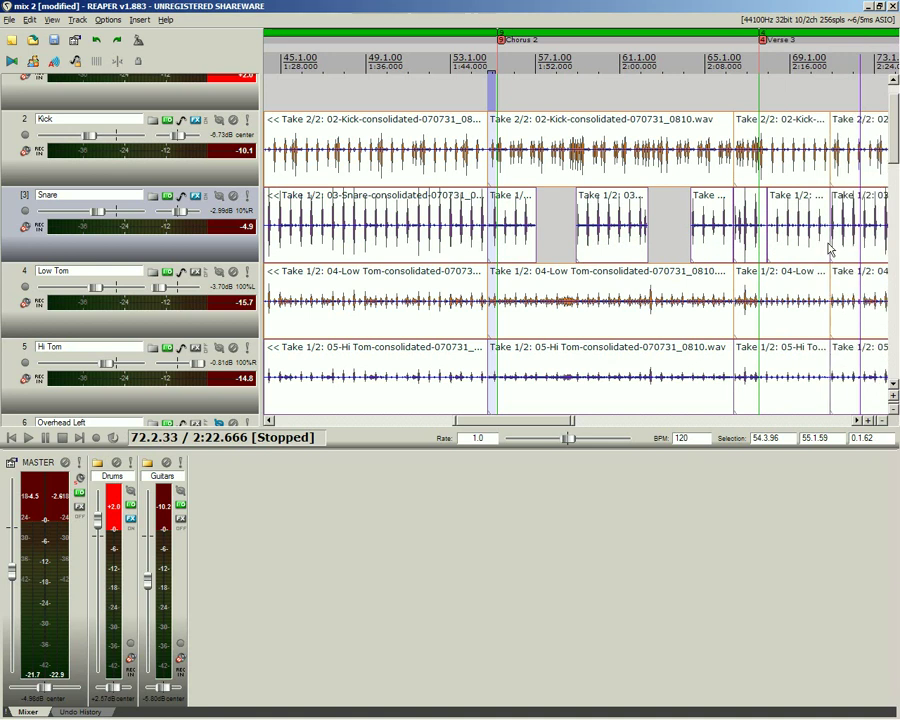
# Slide two Snare pieces on track 3 later in the timeline with ripple editing on.
pyautogui.scroll(-3, 714, 238)
pyautogui.moveTo(588, 243); pyautogui.dragTo(682, 246)
pyautogui.moveTo(548, 246); pyautogui.dragTo(658, 247)
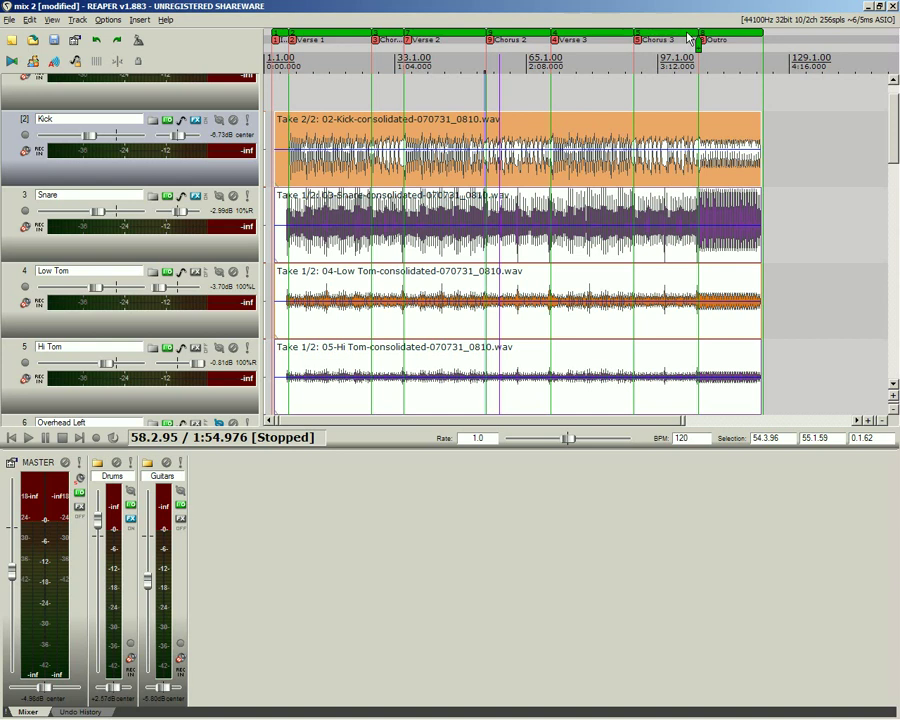
# Duplicate the Chorus 3 region just before the Outro and move the Chorus 2 region after Verse 3.
pyautogui.moveTo(688, 38); pyautogui.dragTo(688, 38)
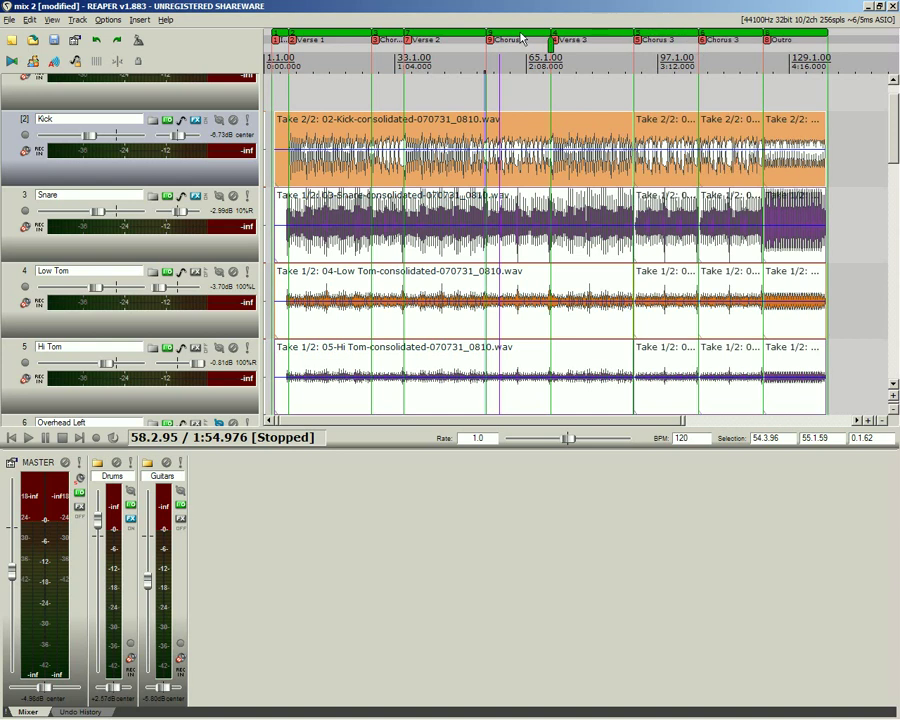
pyautogui.moveTo(500, 38); pyautogui.dragTo(636, 38)
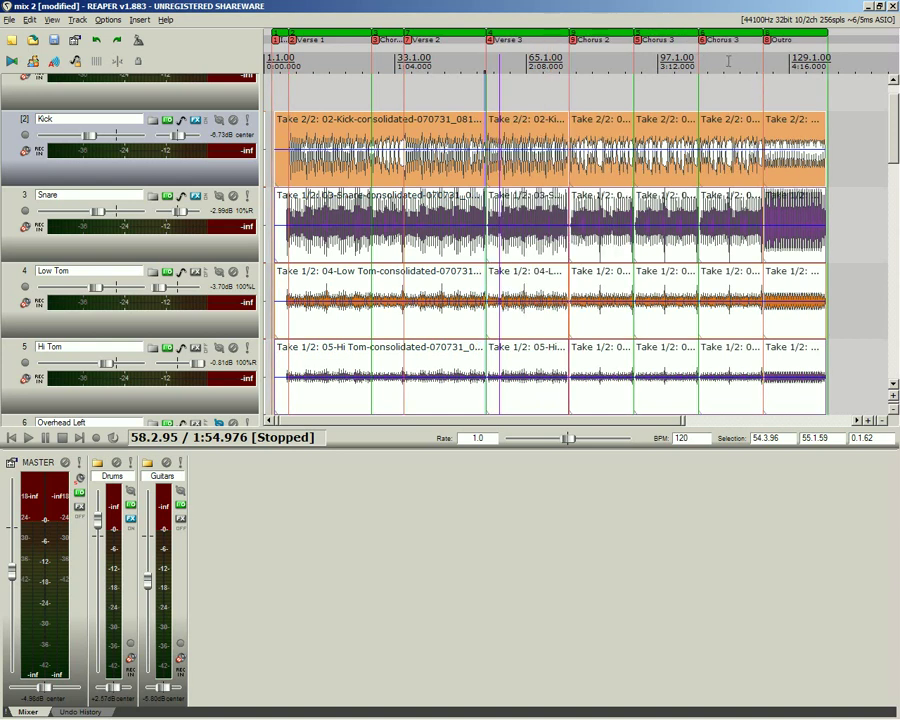
# Add the ReaGate (Cockos) effect to track 2 Kick's FX chain, filtering the effect list by "reag", and move the chain window aside.
pyautogui.click(194, 120)
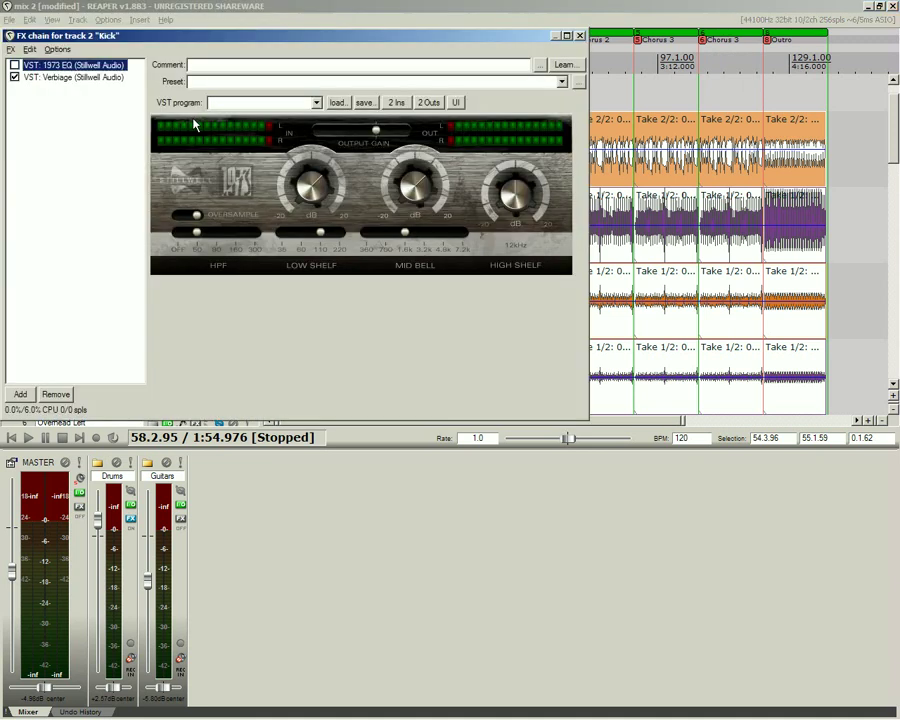
pyautogui.click(24, 395)
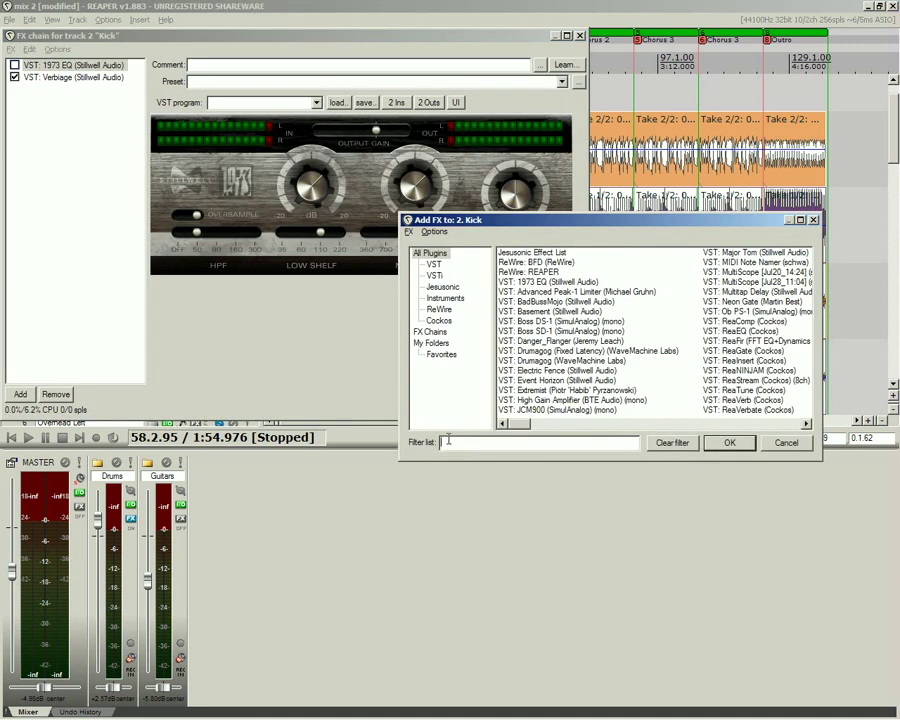
pyautogui.write('reap')
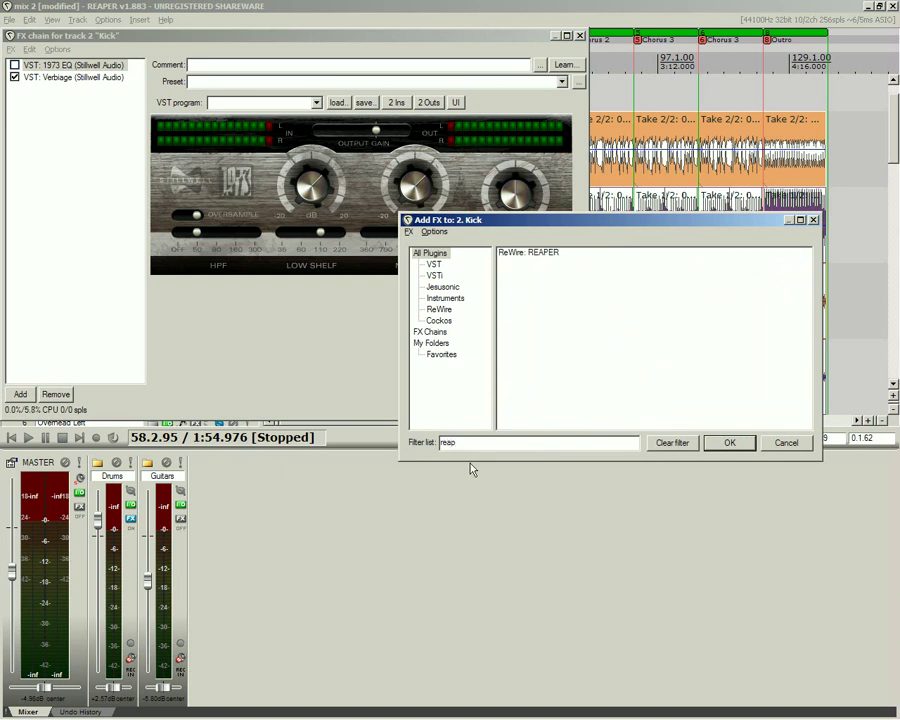
pyautogui.press('BackSpace')
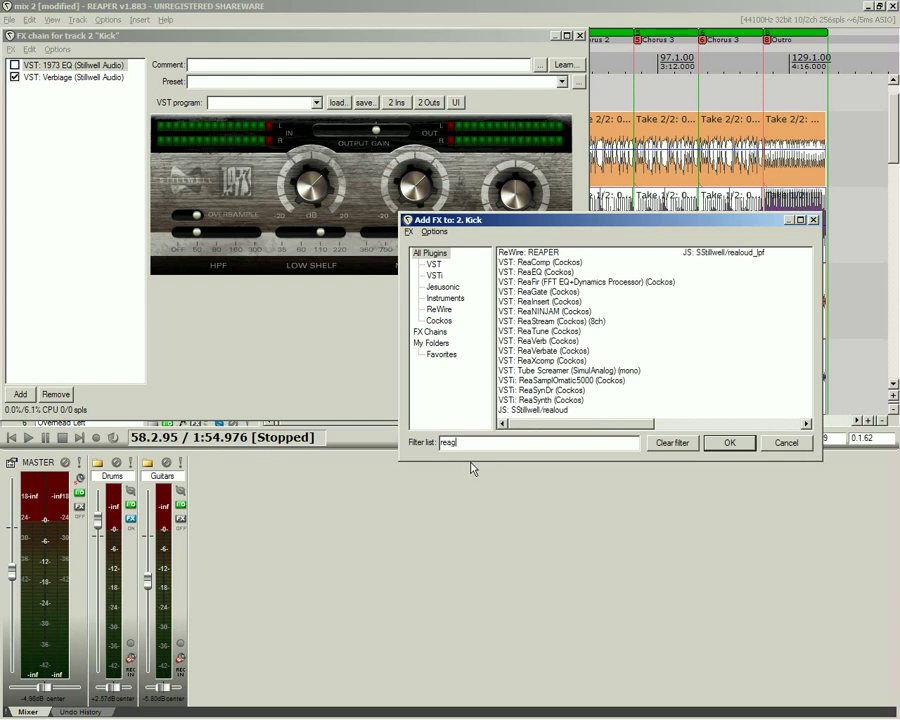
pyautogui.doubleClick(527, 253)
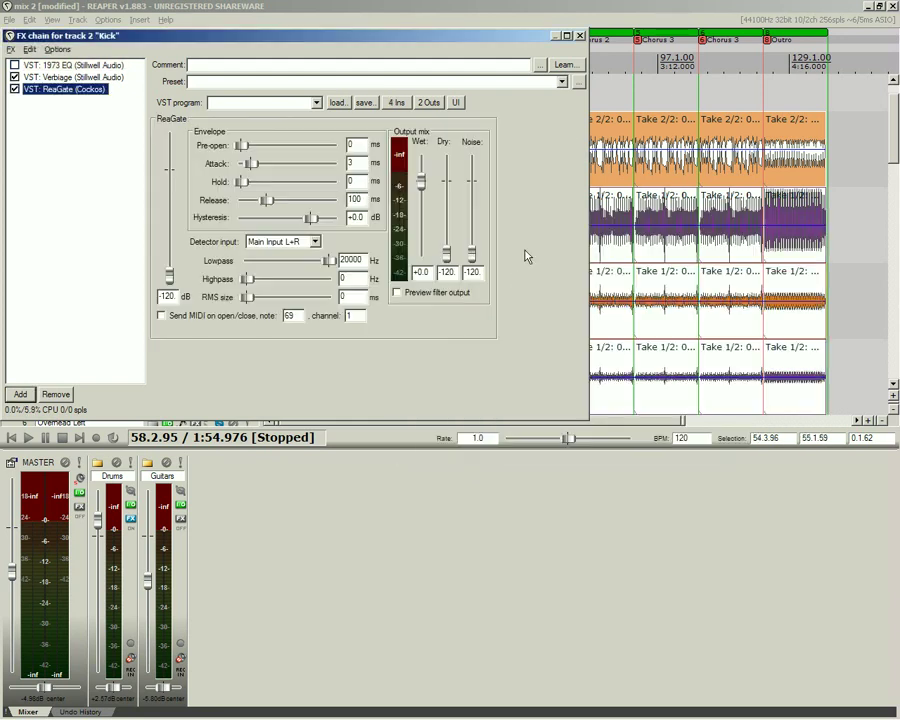
pyautogui.moveTo(375, 45); pyautogui.dragTo(740, 83)
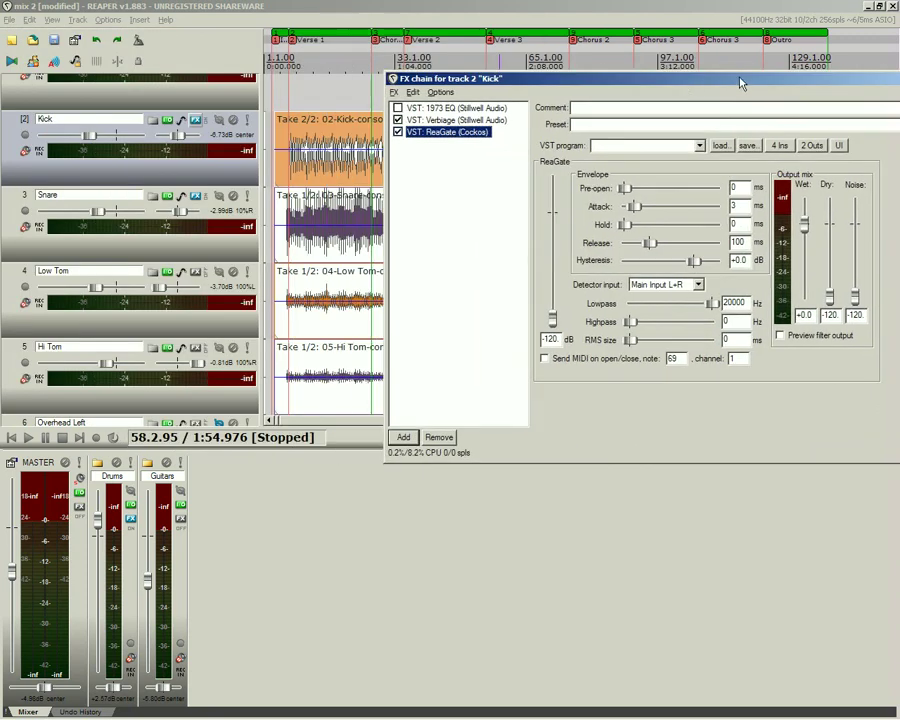
# Look over the Kick FX chain's commands, and take ReaGate offline and back online.
pyautogui.click(395, 93)
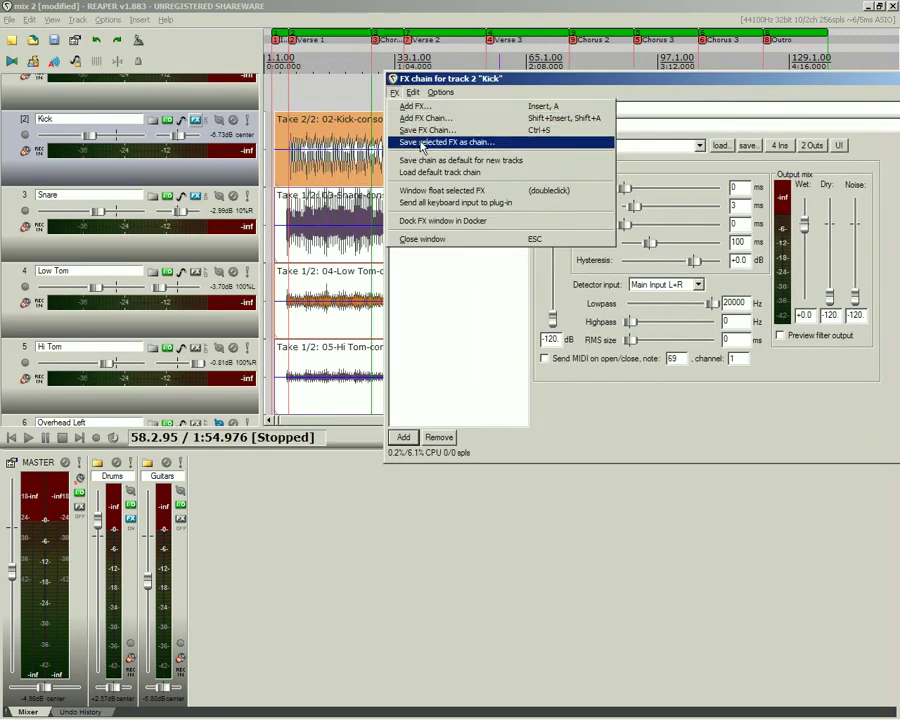
pyautogui.click(466, 80)
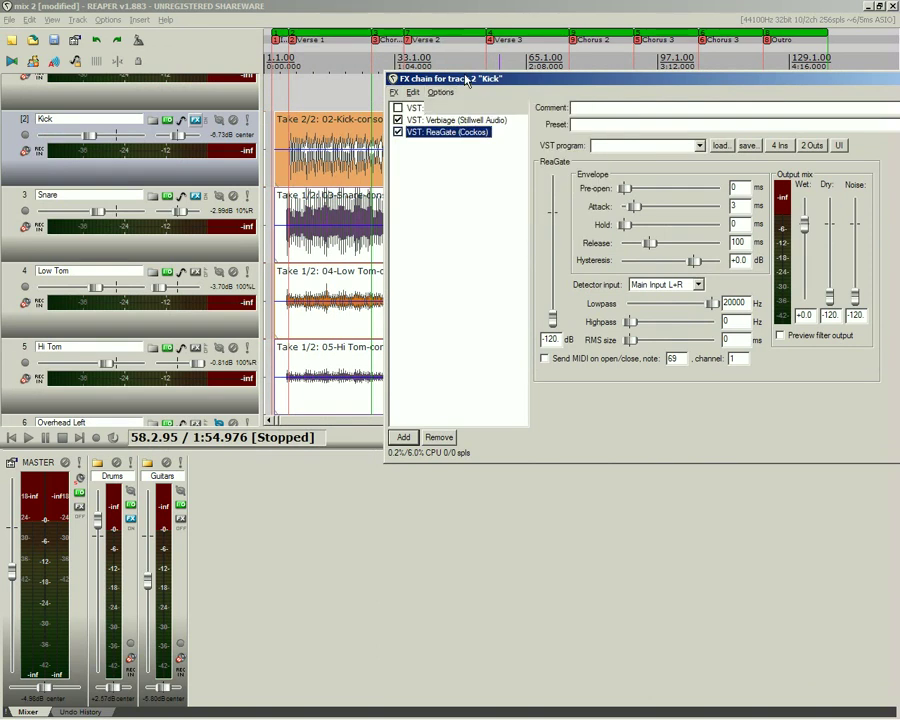
pyautogui.rightClick(402, 125)
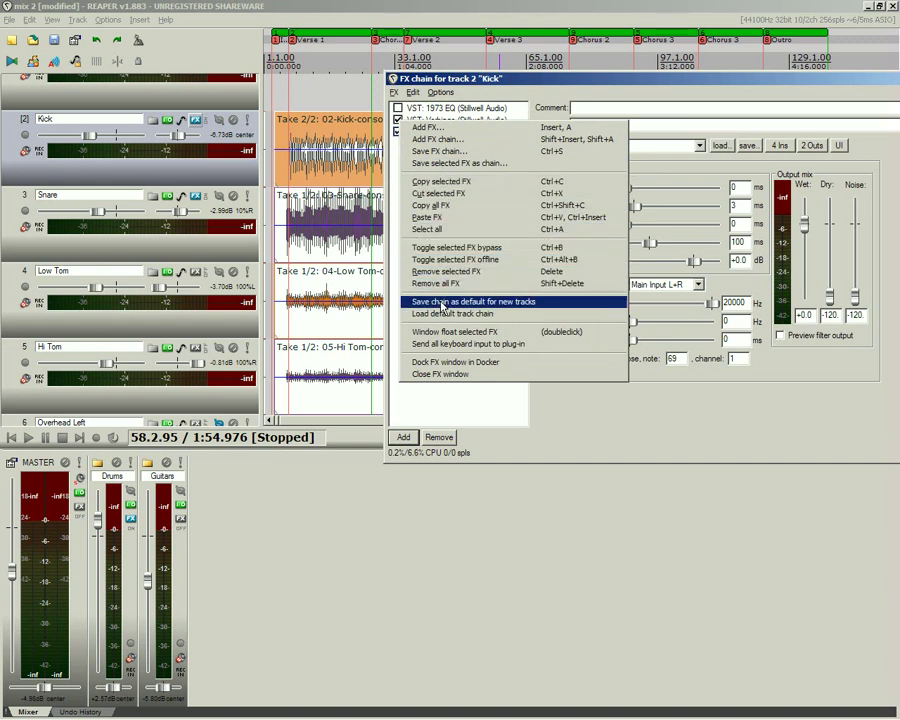
pyautogui.click(446, 260)
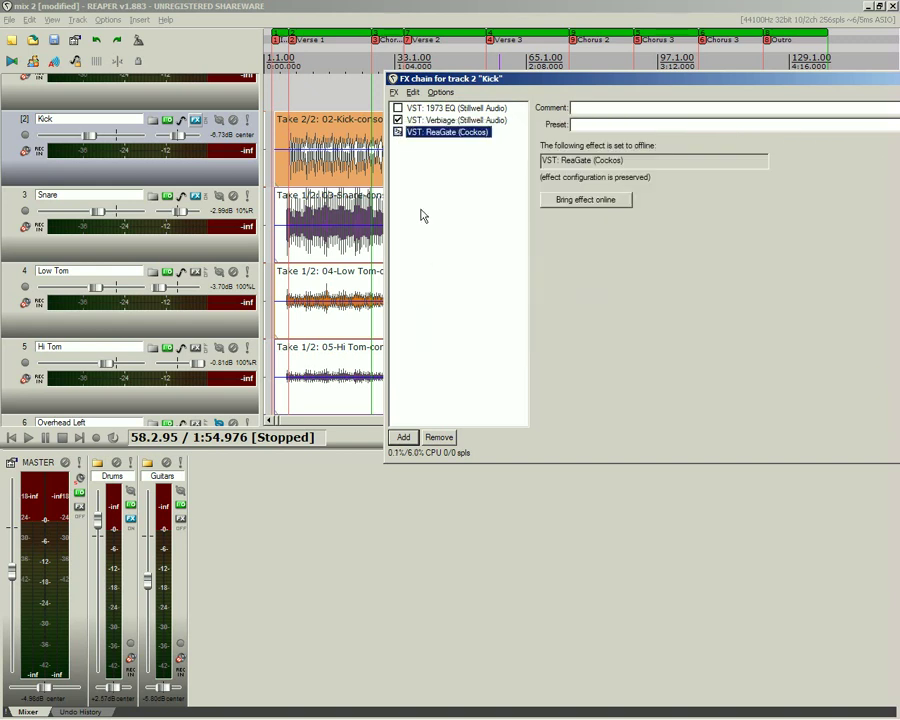
pyautogui.rightClick(400, 138)
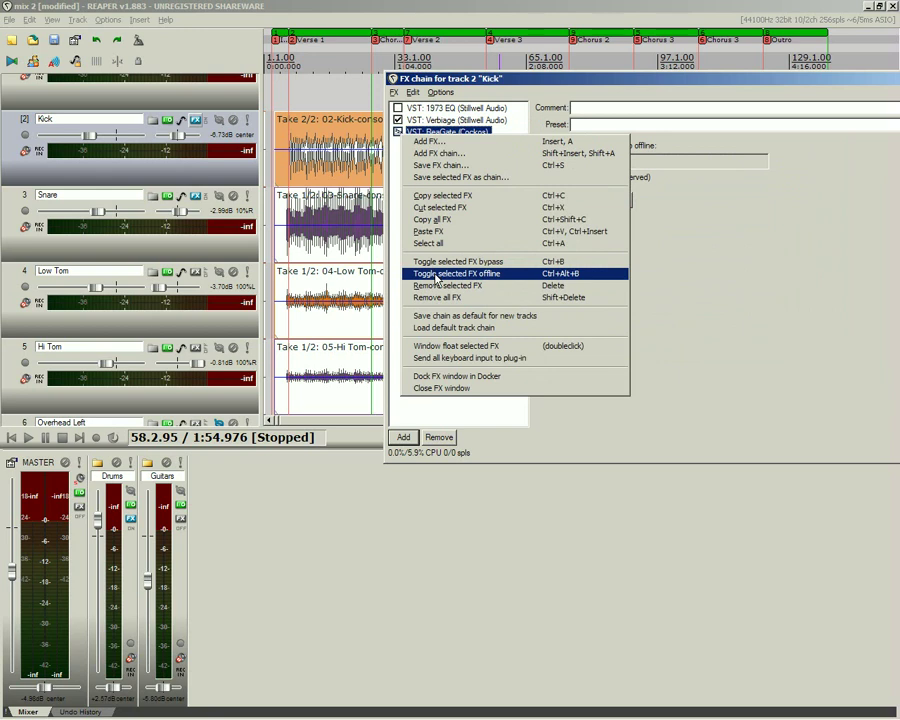
pyautogui.click(436, 274)
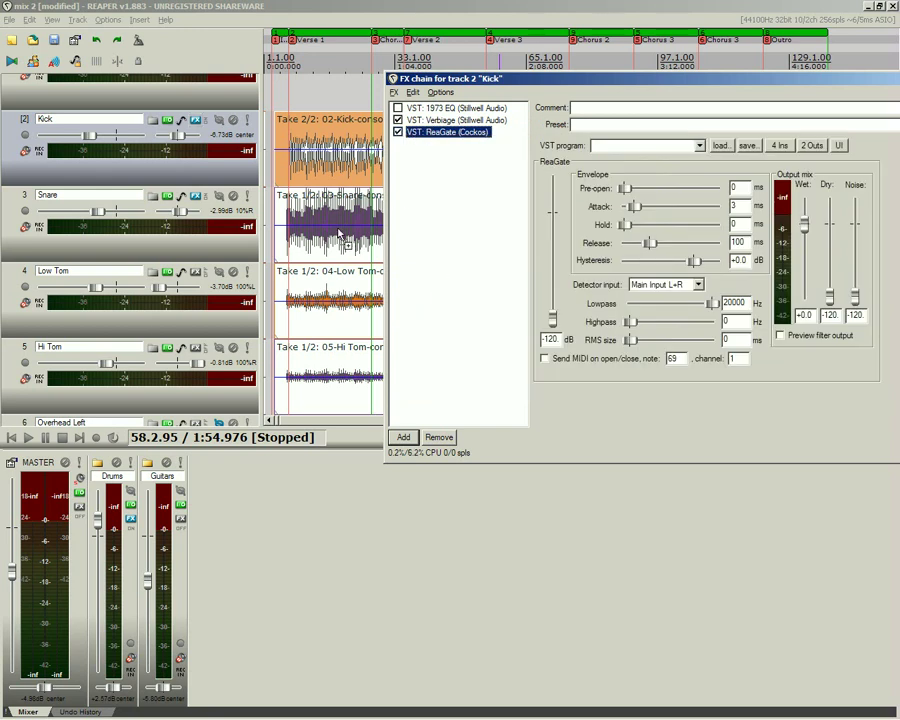
# Copy ReaGate from the Kick chain to track 4 Low Tom, and all three Kick effects to track 5 Hi Tom.
pyautogui.click(199, 272)
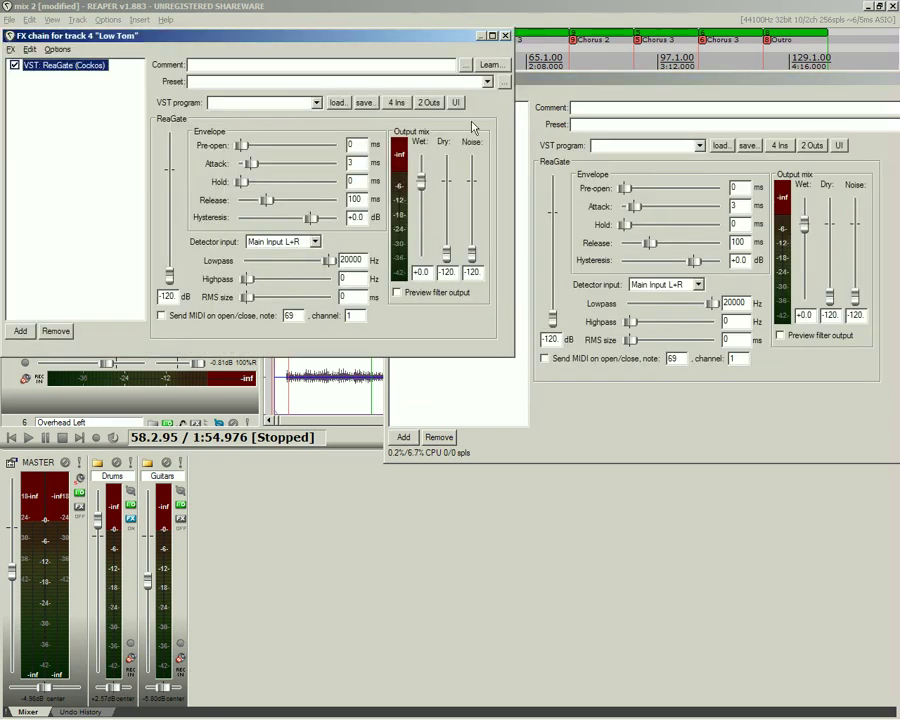
pyautogui.press('Escape')
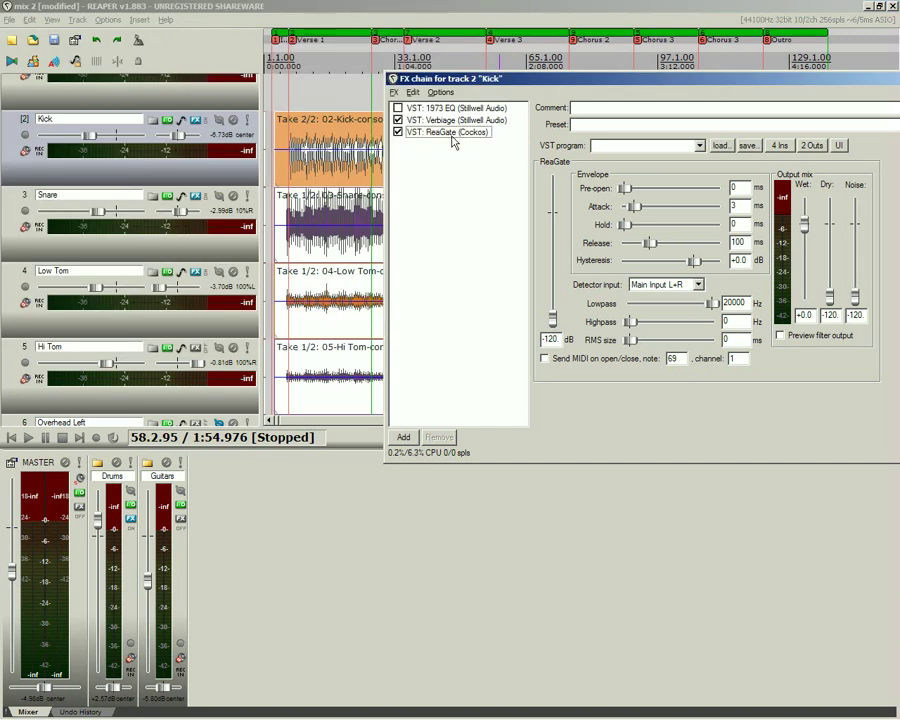
pyautogui.click(449, 133)
pyautogui.keyDown('shift'); pyautogui.click(440, 108); pyautogui.keyUp('shift')
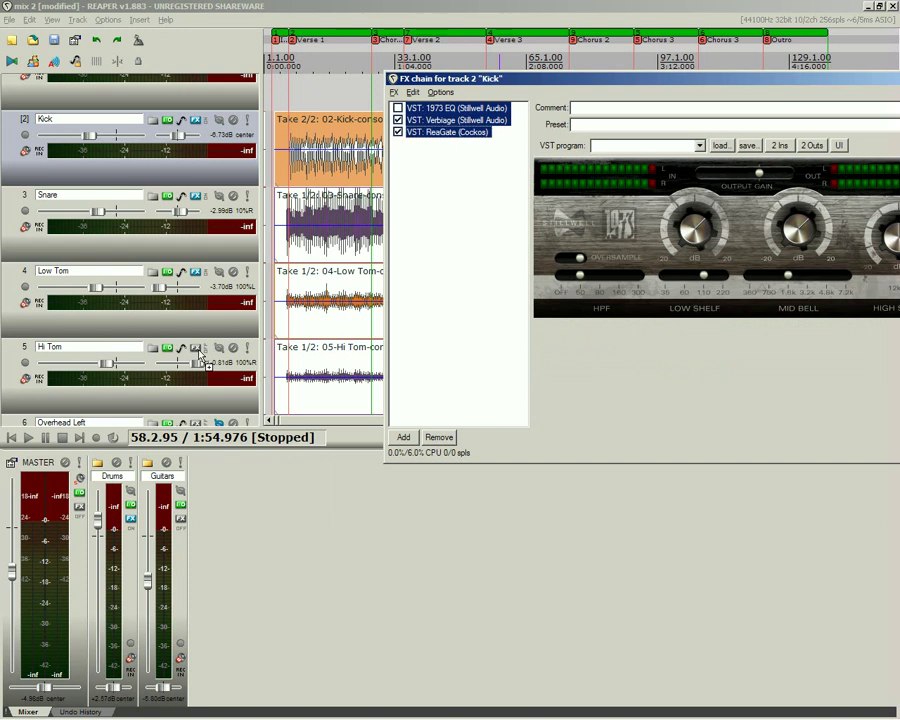
pyautogui.moveTo(199, 355); pyautogui.dragTo(197, 350)
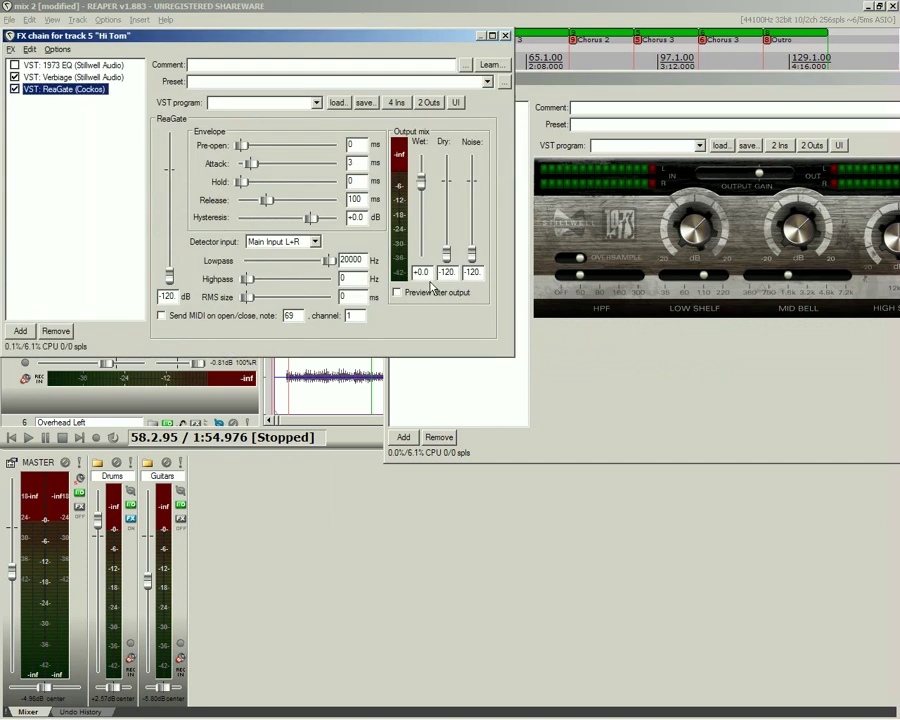
# Browse the plug-in categories for adding effects to the Hi Tom track, and file ReaGate (Cockos) in the Favorites folder.
pyautogui.click(21, 331)
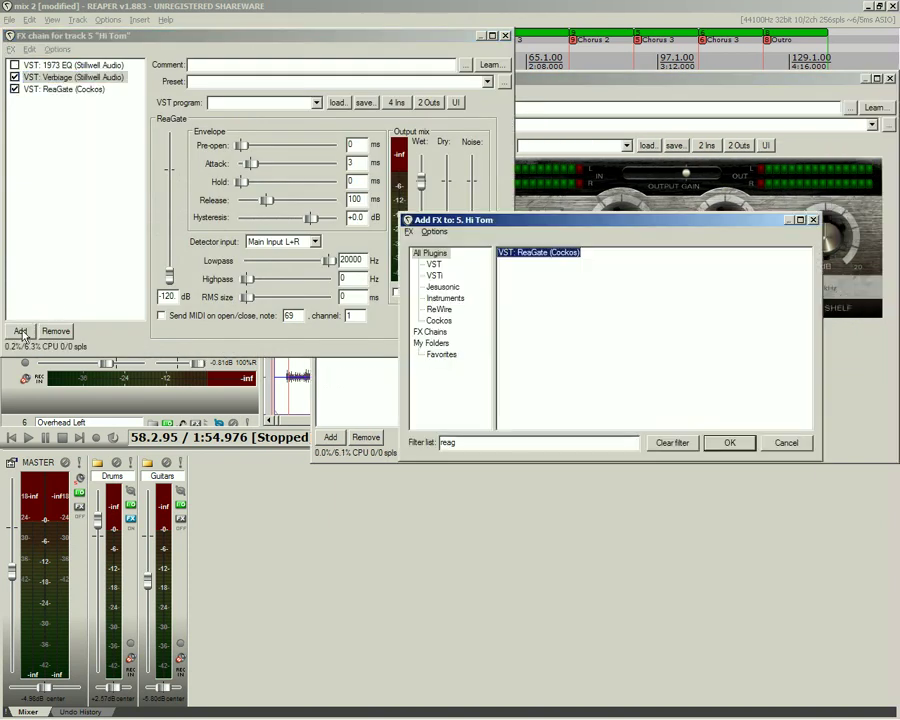
pyautogui.click(426, 344)
pyautogui.click(440, 355)
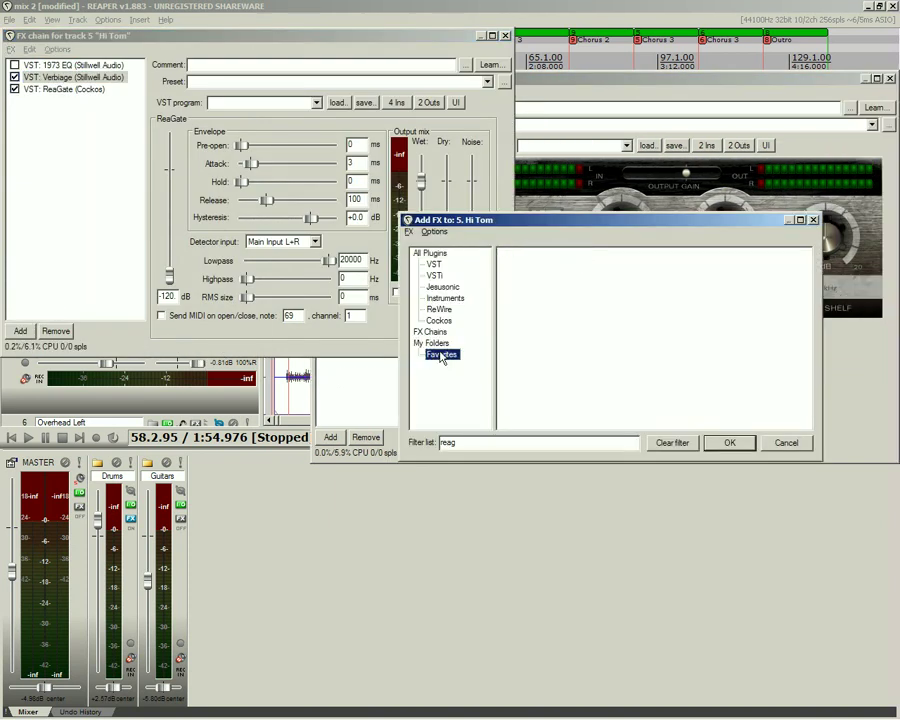
pyautogui.click(437, 288)
pyautogui.click(436, 276)
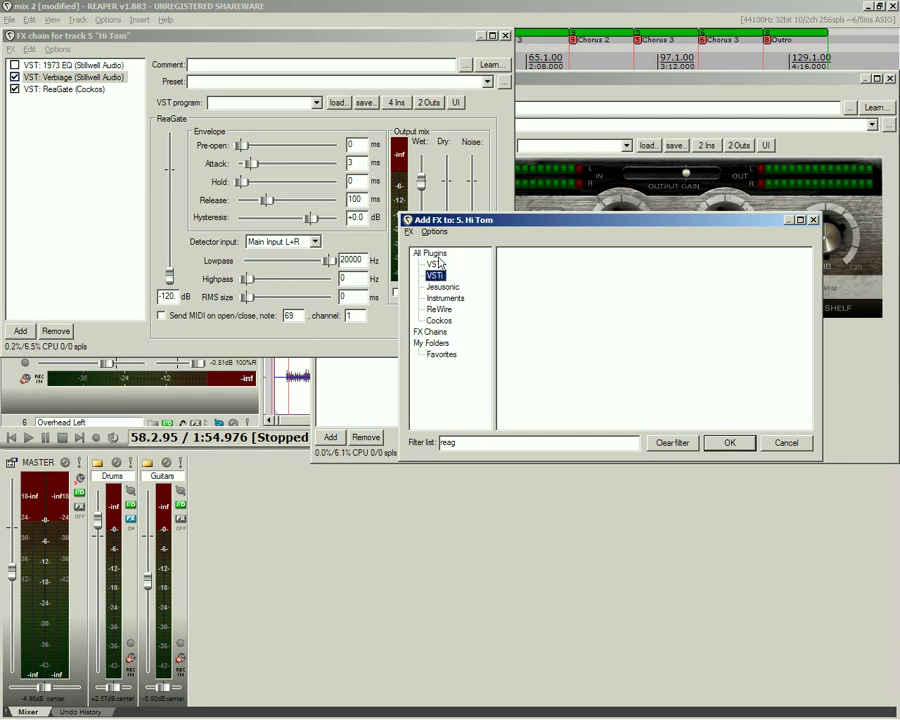
pyautogui.click(437, 256)
pyautogui.moveTo(493, 318); pyautogui.dragTo(458, 366)
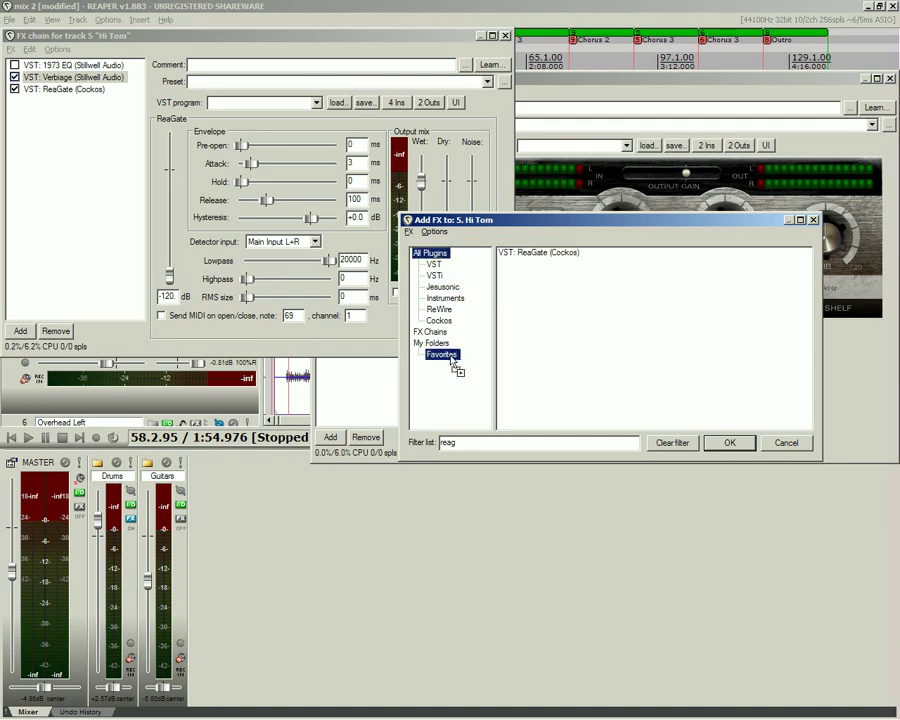
# Create a new plug-in folder under My Folders in the effect browser.
pyautogui.rightClick(432, 343)
pyautogui.click(476, 350)
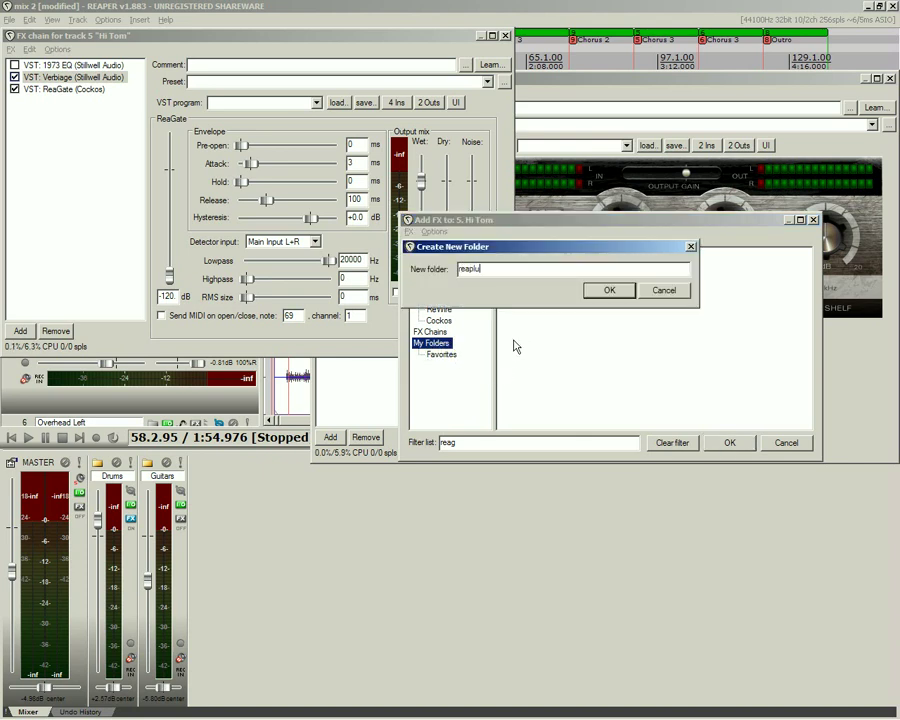
pyautogui.click(609, 290)
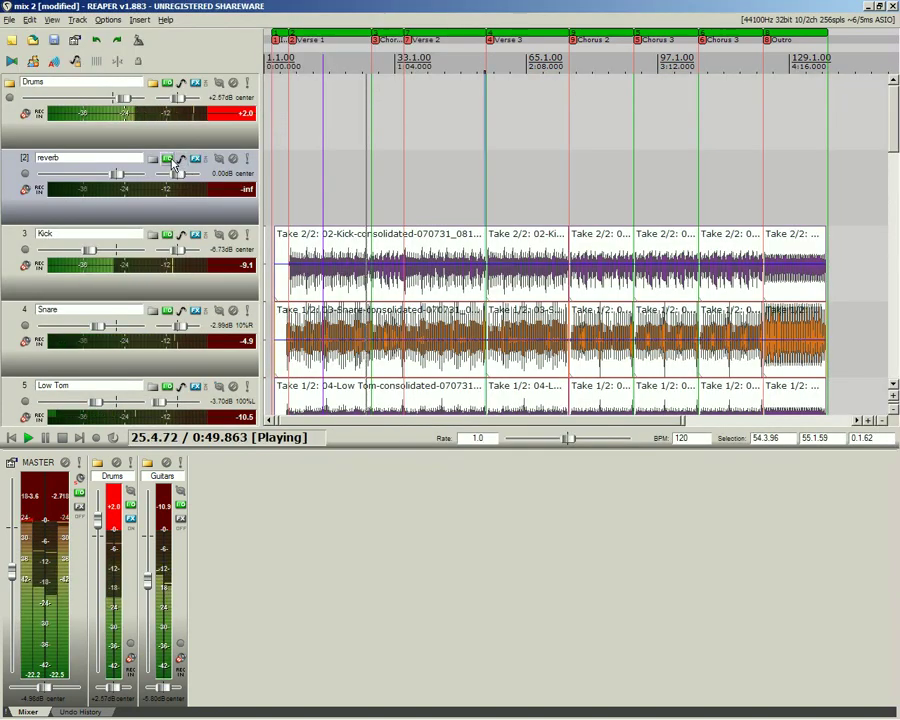
# Add a receive from track 4 Snare in the routing of track 2 reverb.
pyautogui.click(168, 159)
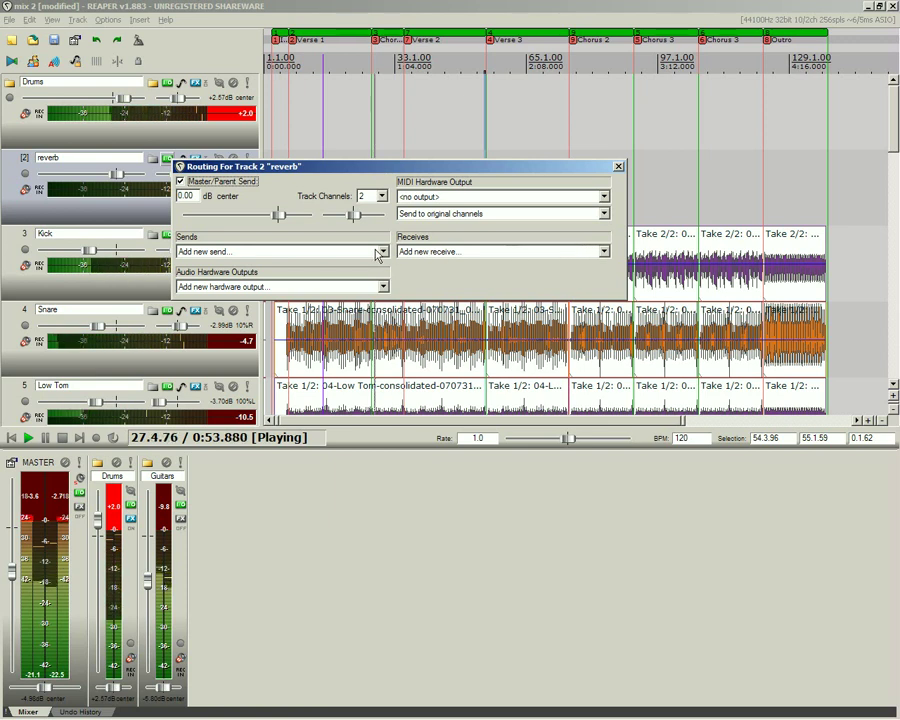
pyautogui.click(603, 252)
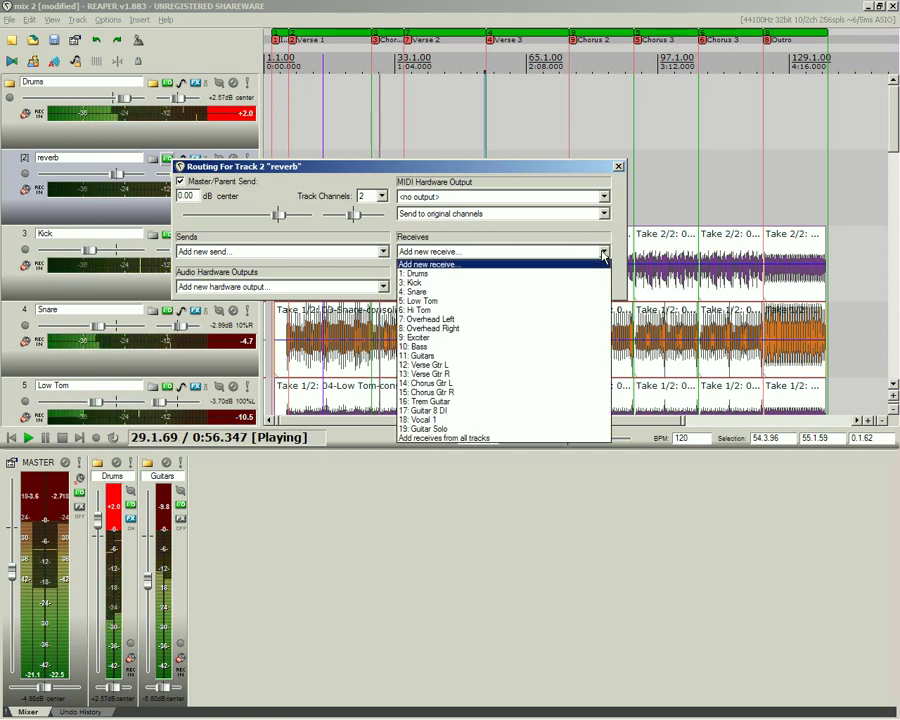
pyautogui.click(514, 292)
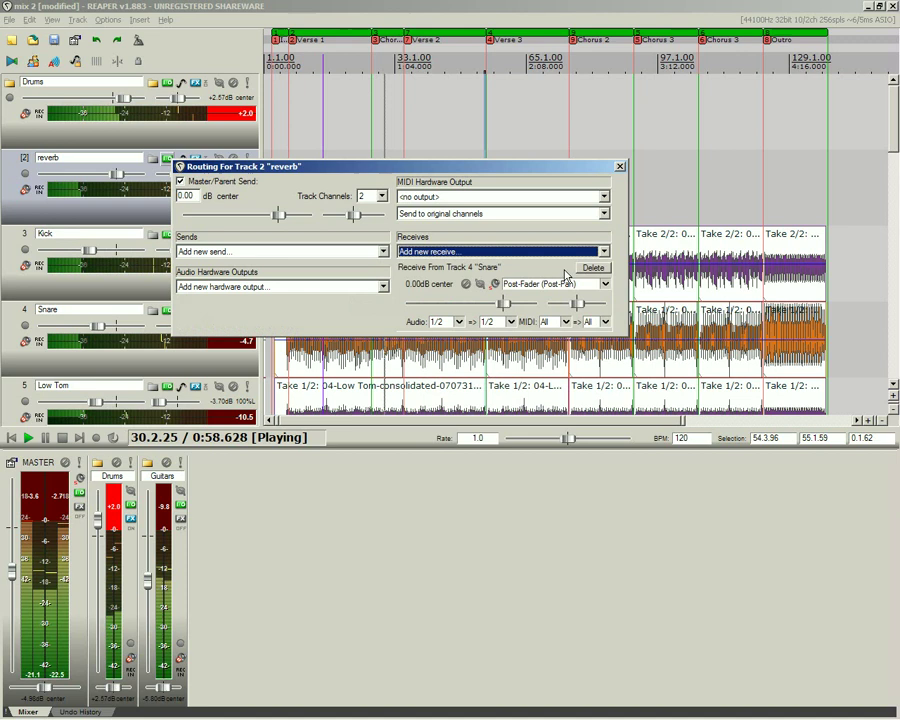
# Examine the Snare receive's send-point, mute and audio channel options, muting and unmuting the receive.
pyautogui.click(603, 286)
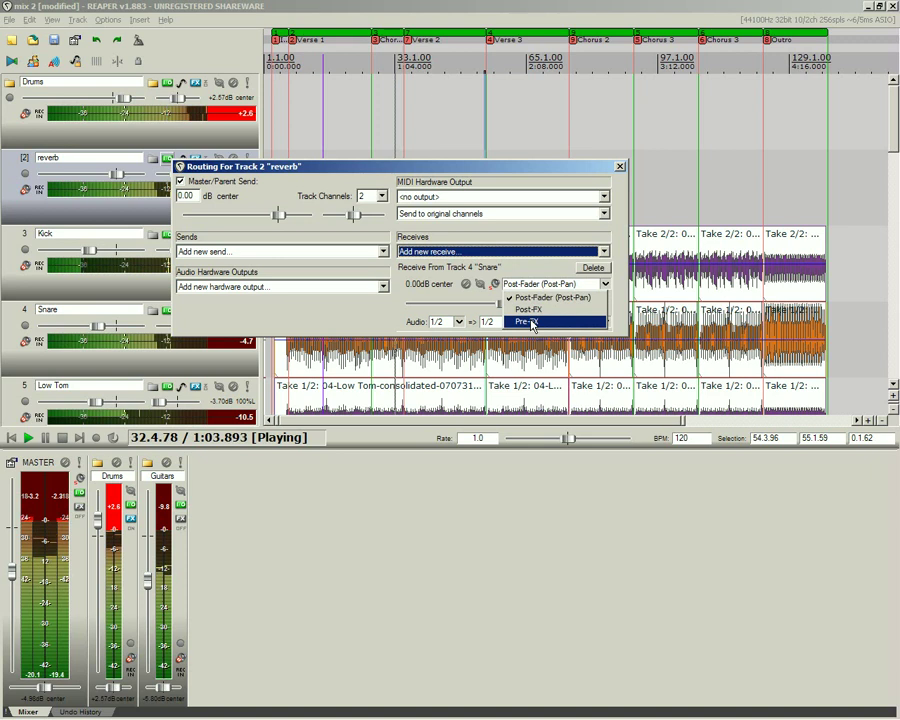
pyautogui.click(466, 284)
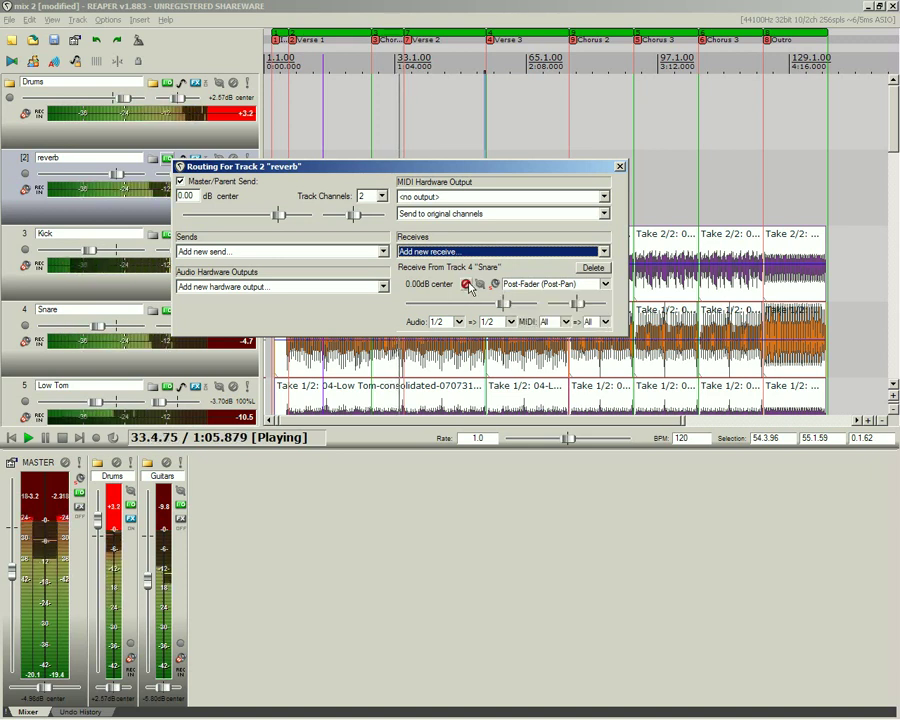
pyautogui.click(467, 285)
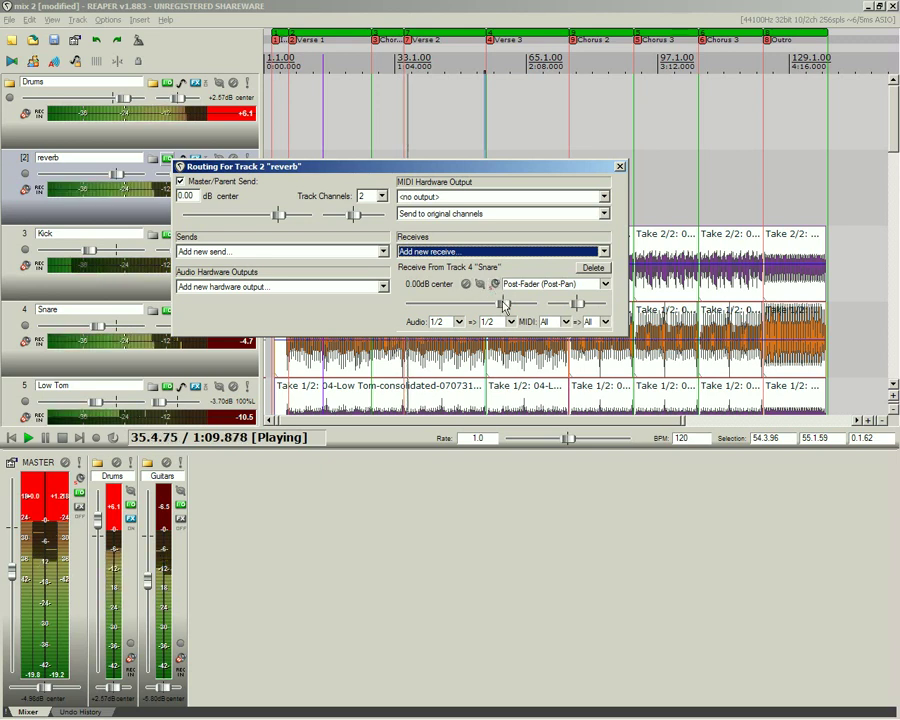
pyautogui.click(489, 321)
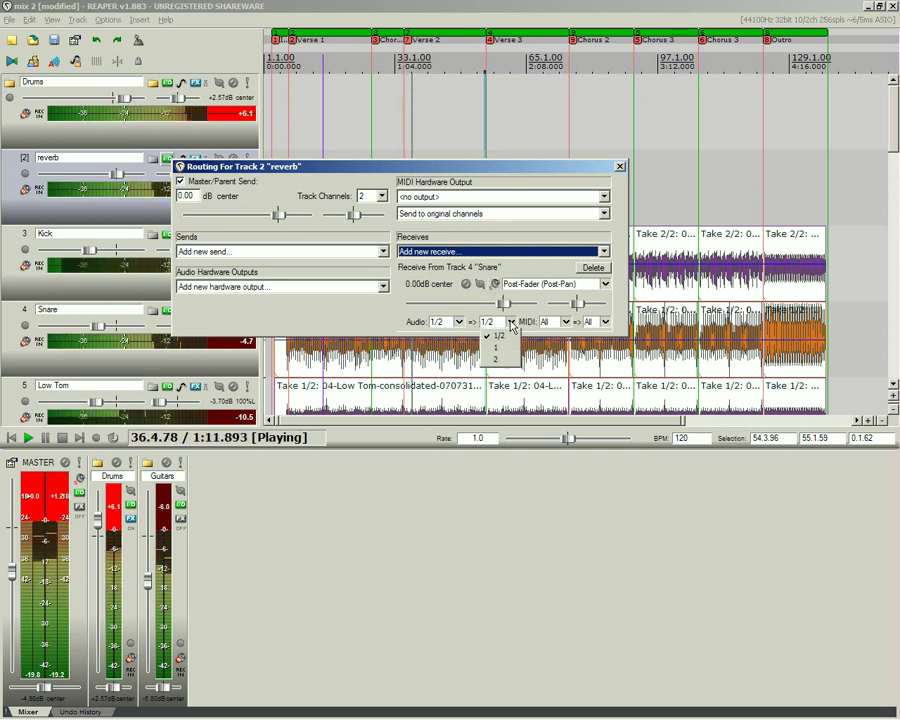
pyautogui.click(452, 321)
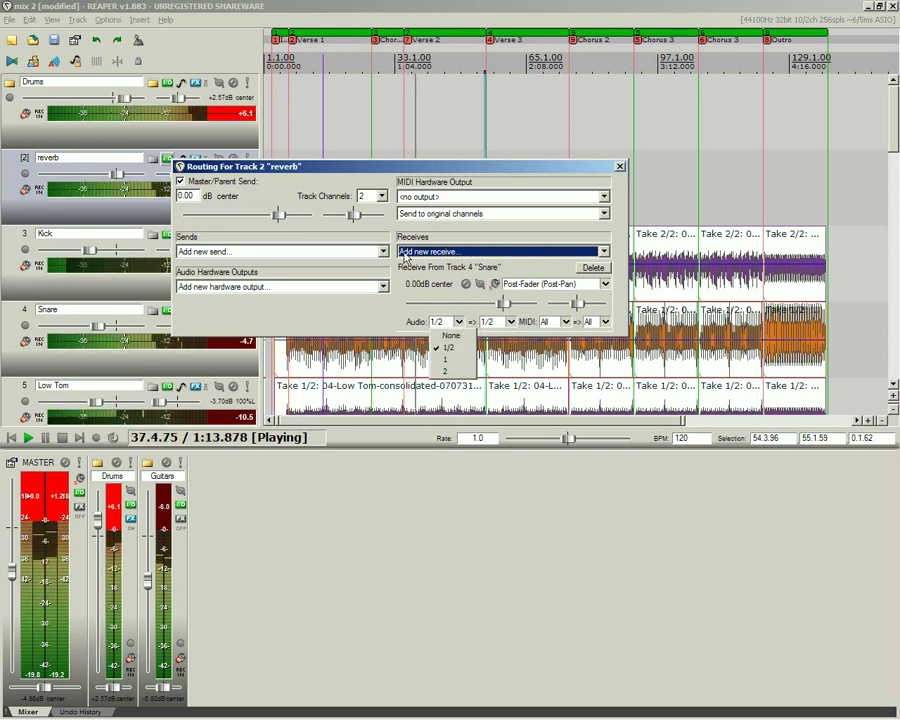
# Set the reverb track to 64 channels and check the source and destination channel choices of the Snare receive.
pyautogui.click(381, 198)
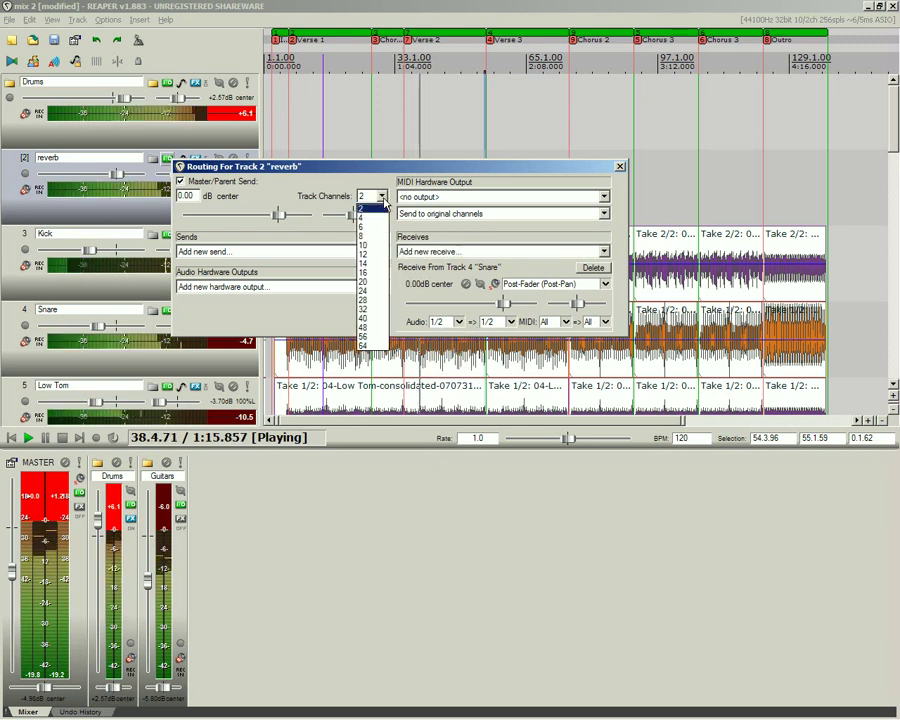
pyautogui.click(364, 345)
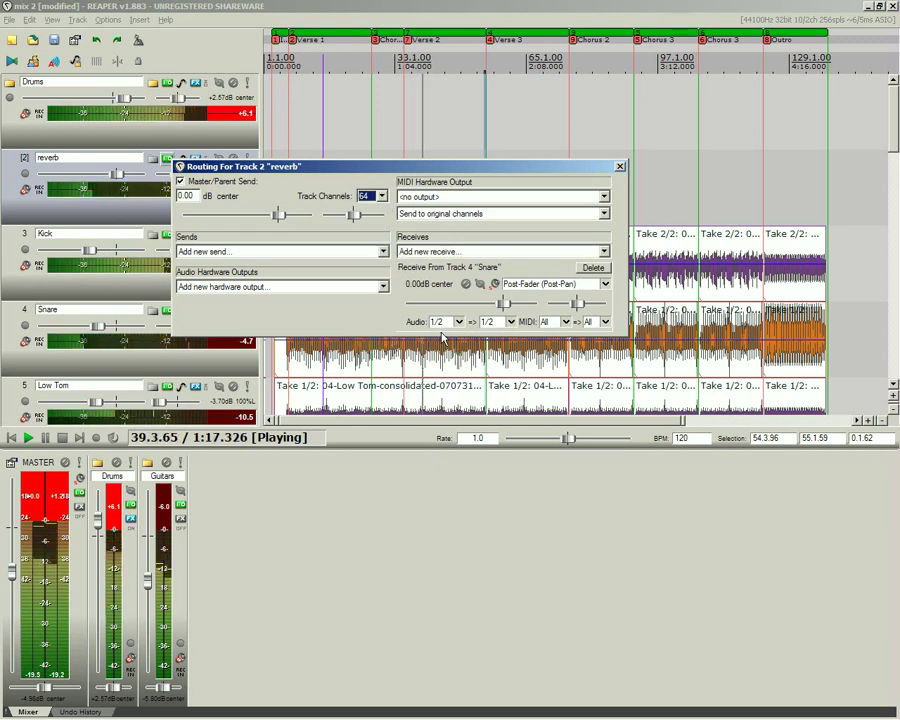
pyautogui.click(510, 322)
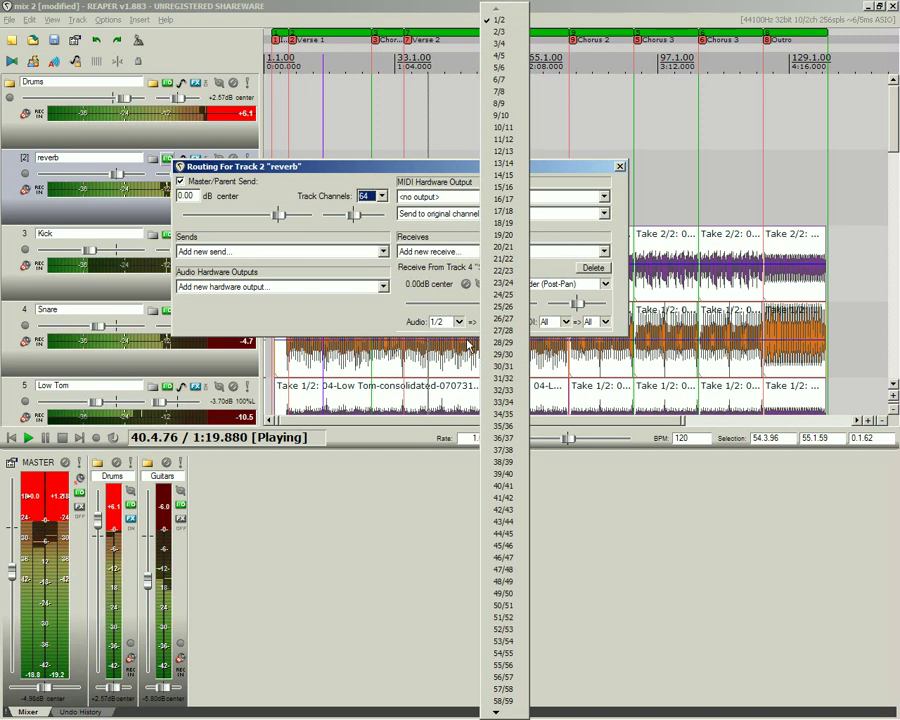
pyautogui.click(459, 323)
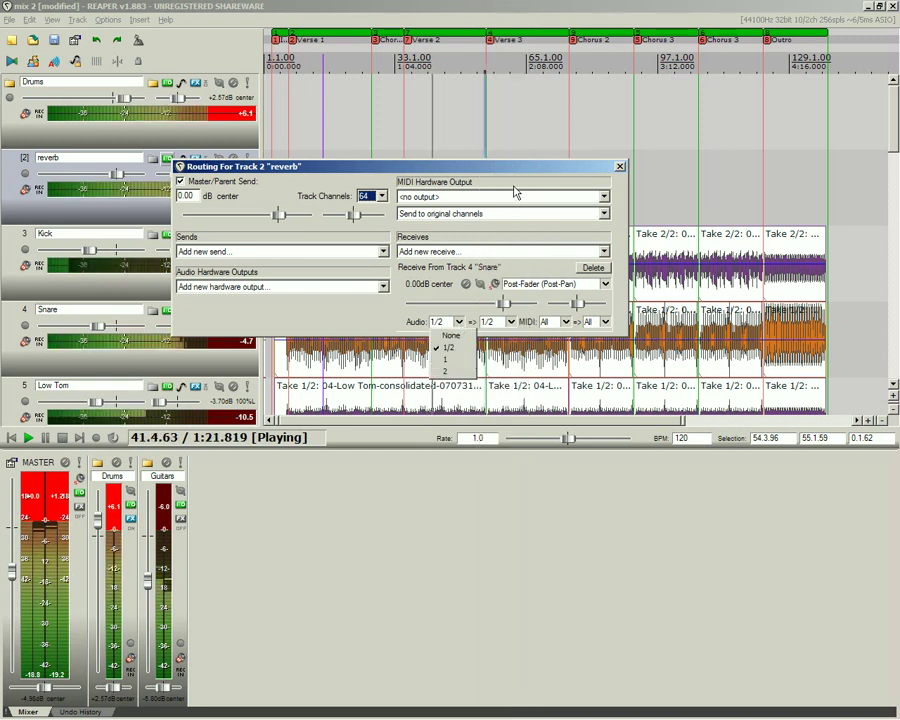
# Add a receive from track 3 Kick to the reverb track, and delete both the Kick and Snare receives.
pyautogui.click(593, 267)
pyautogui.click(580, 251)
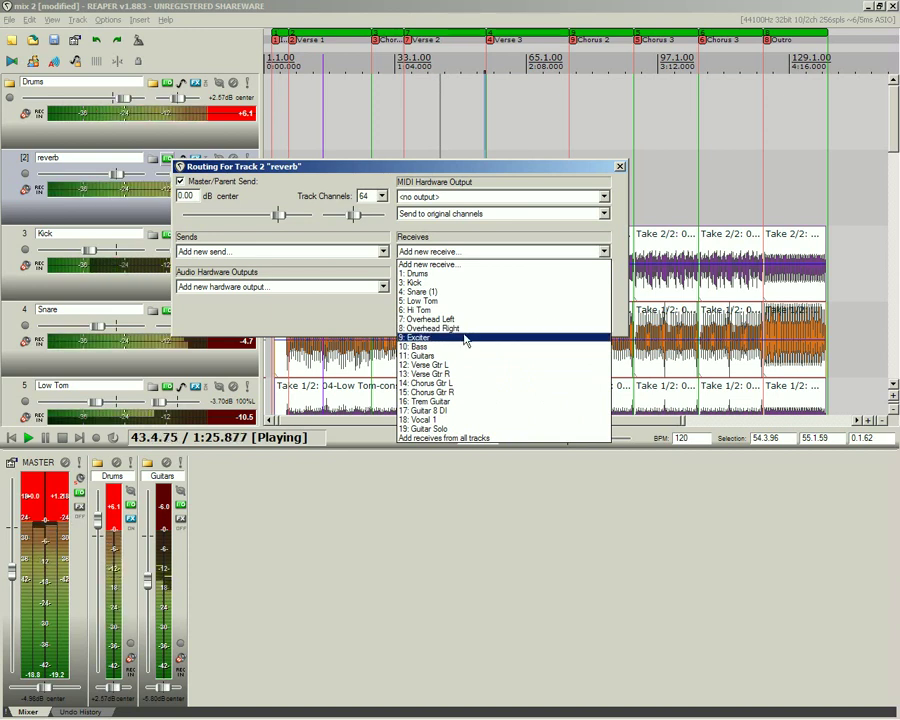
pyautogui.click(419, 291)
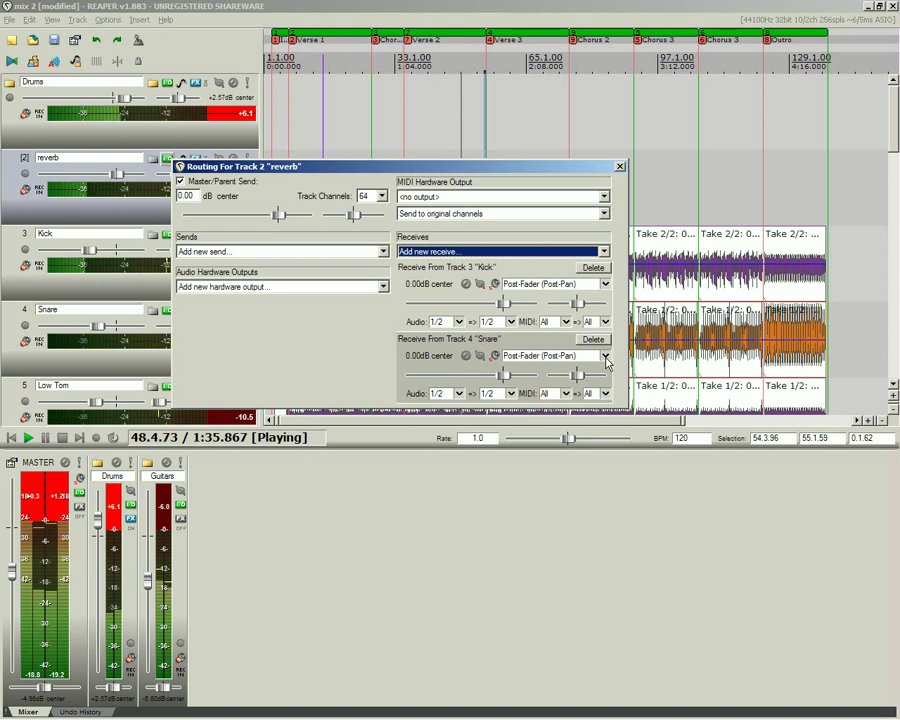
pyautogui.click(594, 269)
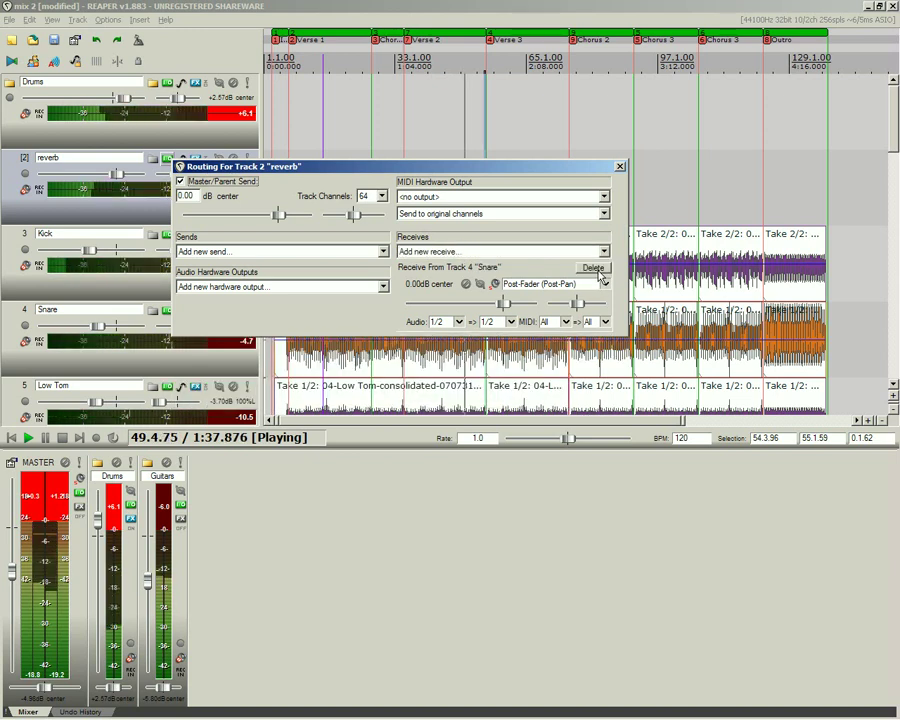
pyautogui.click(596, 269)
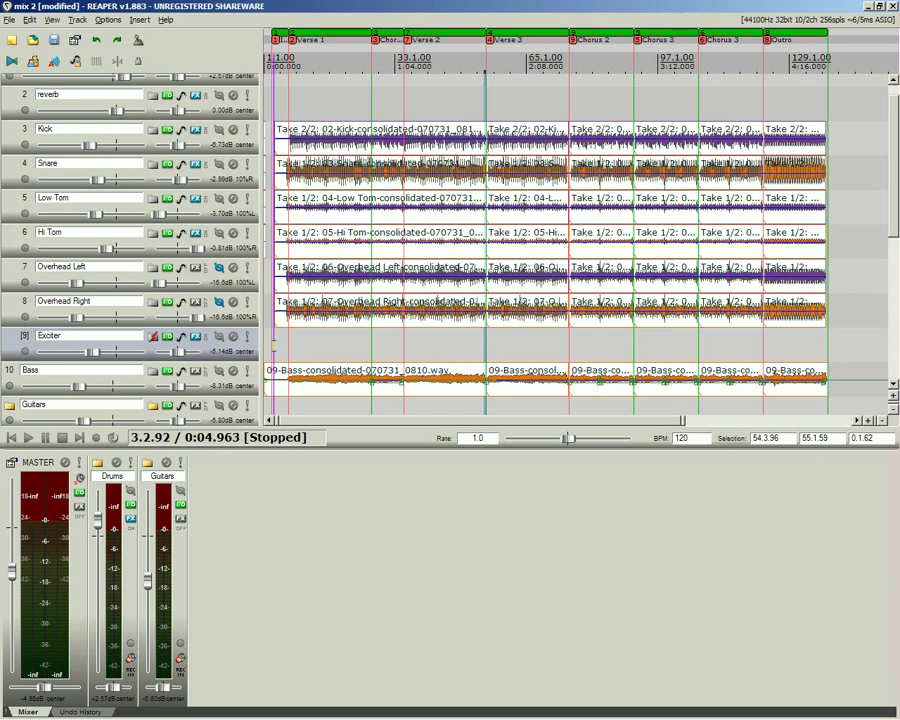
# Play from the Intro, and route the Kick receive on track 10 Bass to channels 3/4.
pyautogui.click(278, 345)
pyautogui.press('space')
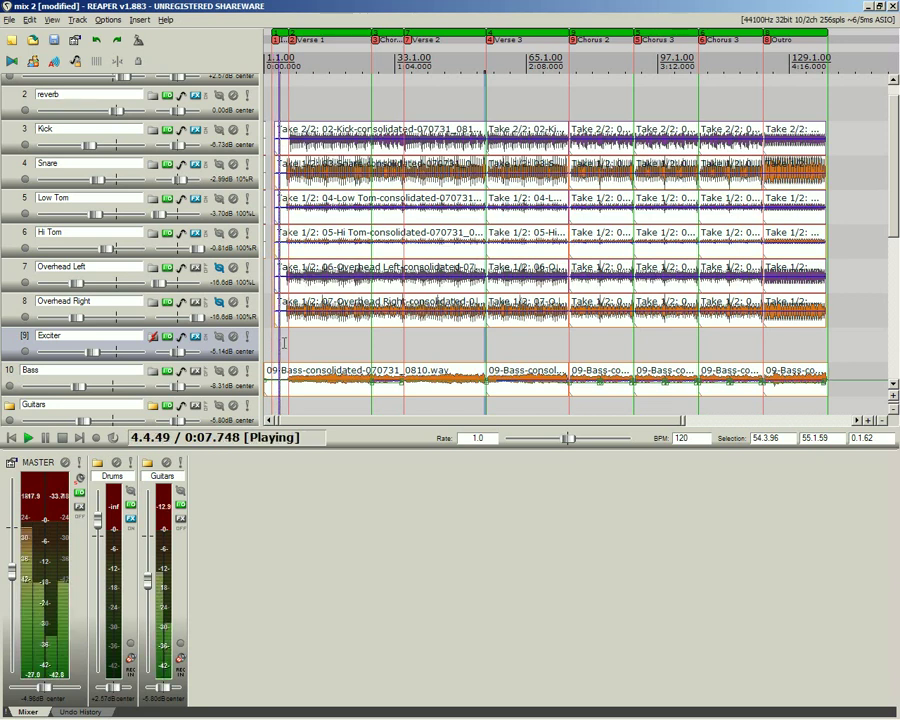
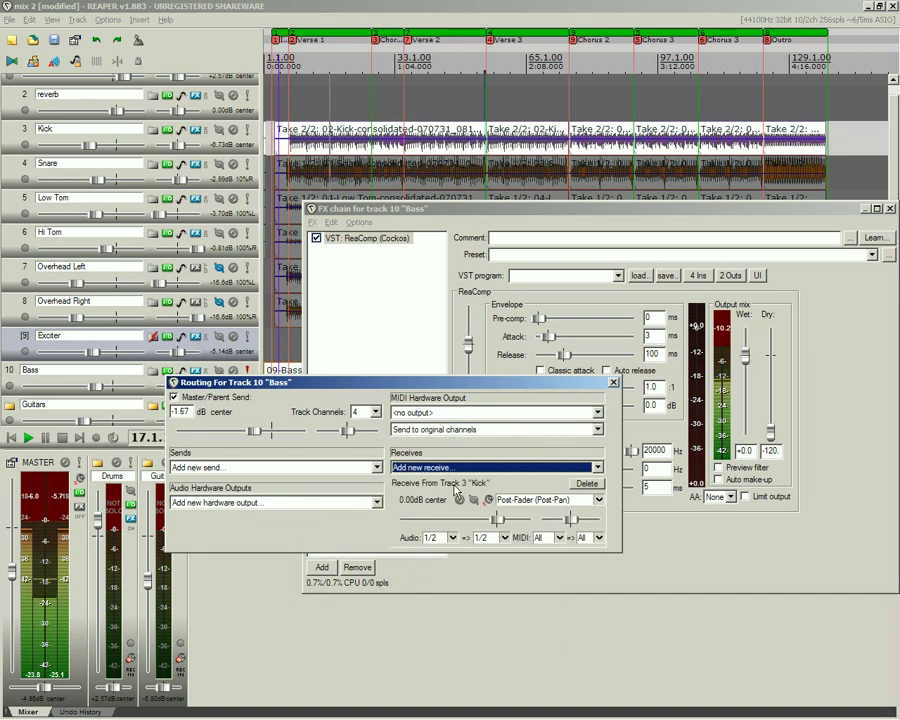
pyautogui.click(505, 538)
pyautogui.click(494, 576)
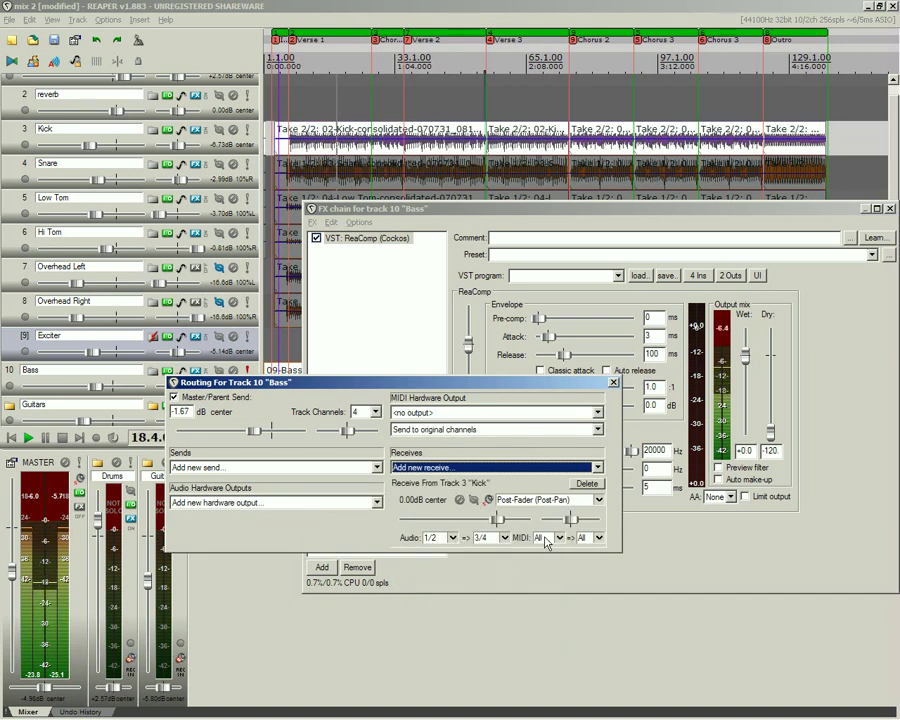
pyautogui.click(613, 386)
# Check the input routing of ReaComp on the Bass track and set its detector input to Auxiliary Input L.
pyautogui.click(698, 275)
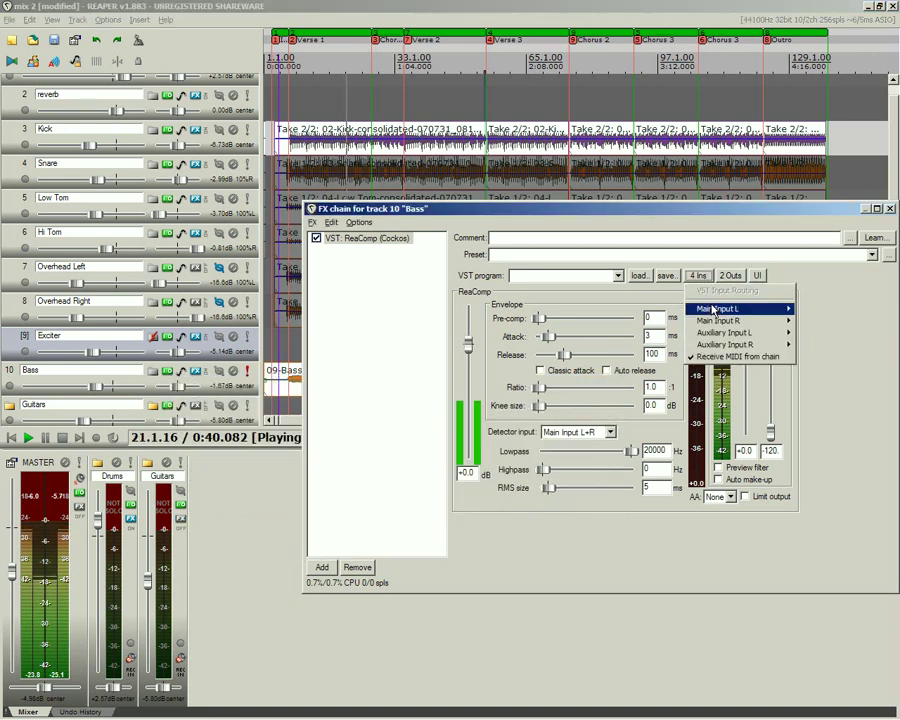
pyautogui.moveTo(716, 334)
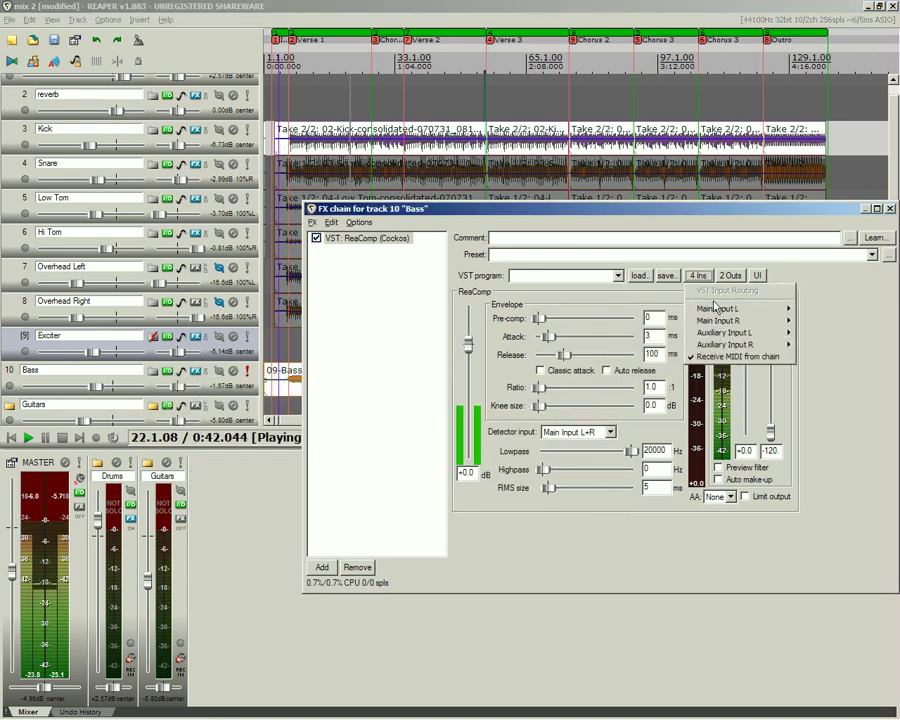
pyautogui.click(660, 220)
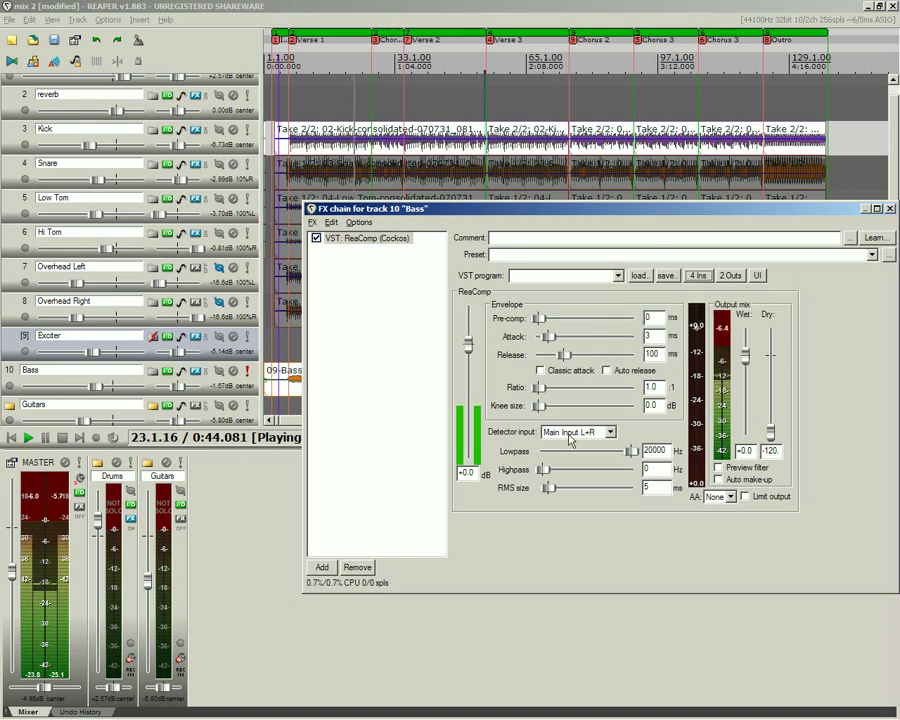
pyautogui.click(609, 432)
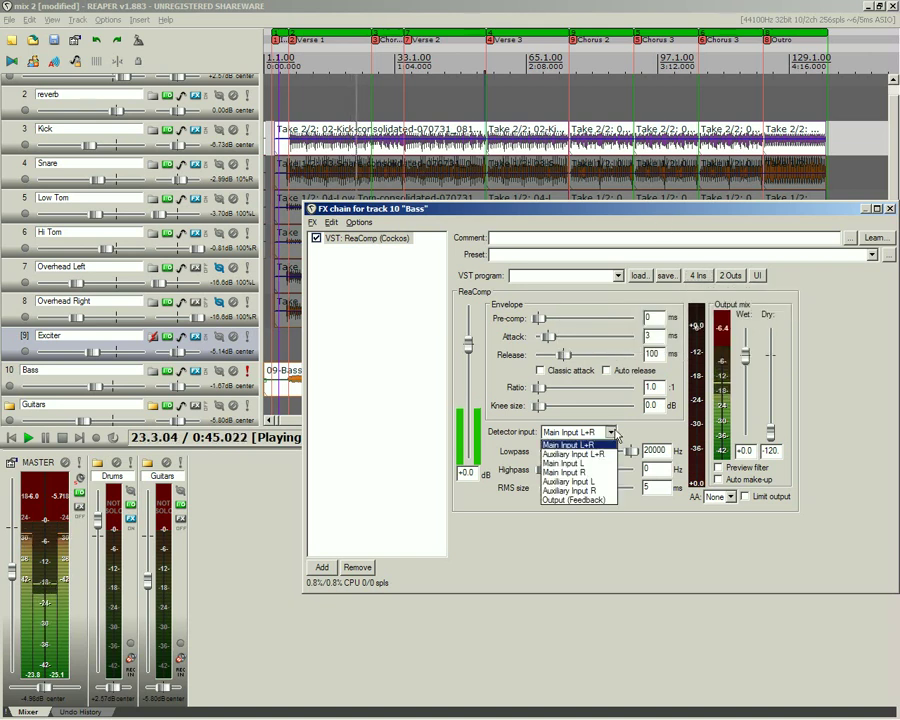
pyautogui.click(568, 481)
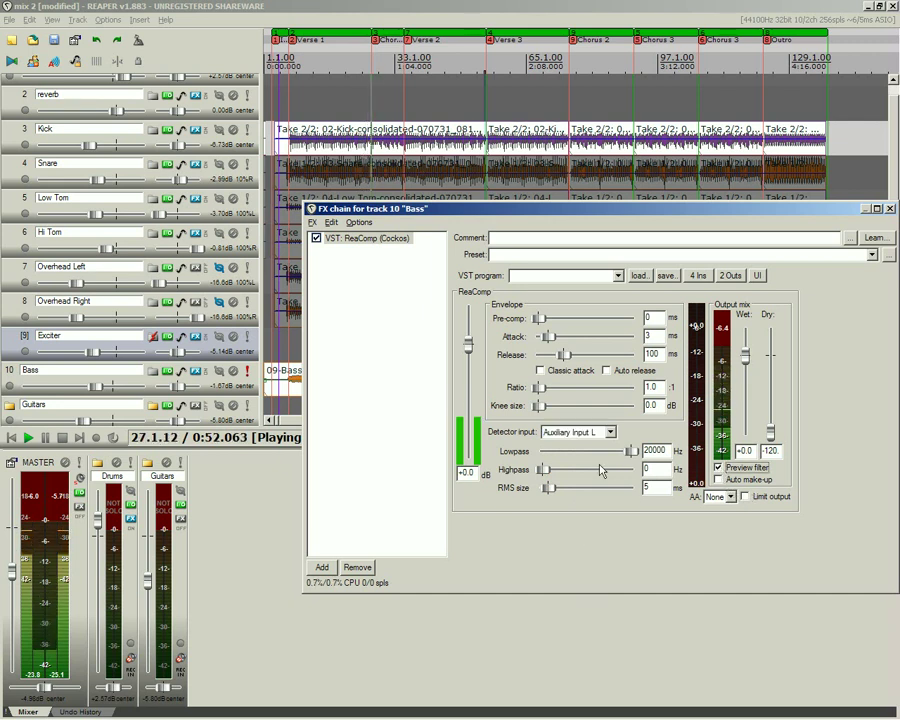
# Set ReaComp's threshold on the Bass track to about -33.2 dB and its ratio to 12.4:1.
pyautogui.moveTo(465, 343); pyautogui.dragTo(469, 426)
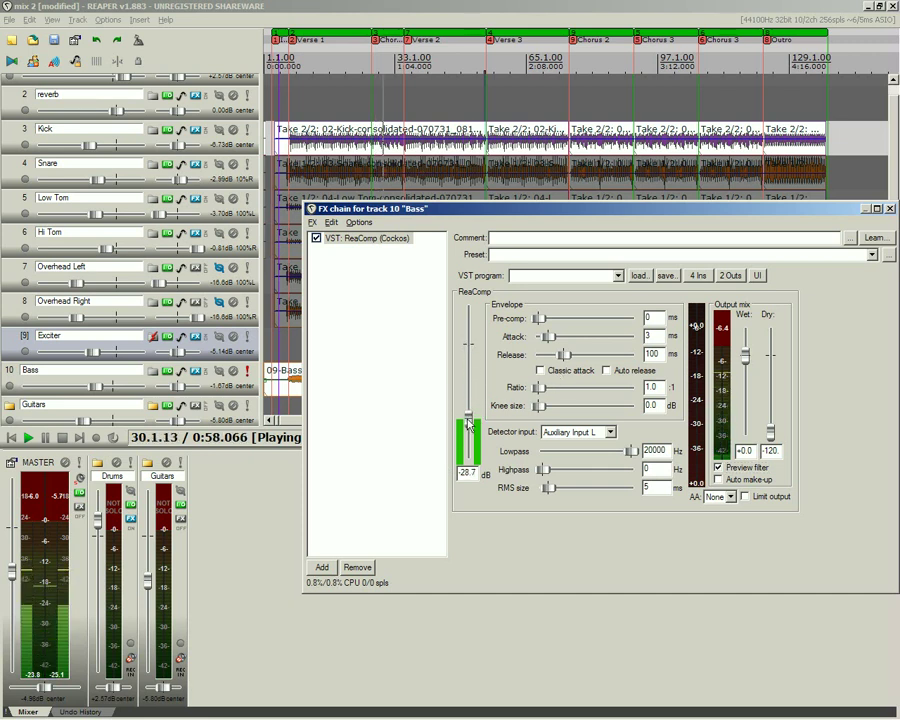
pyautogui.moveTo(538, 388); pyautogui.dragTo(573, 392)
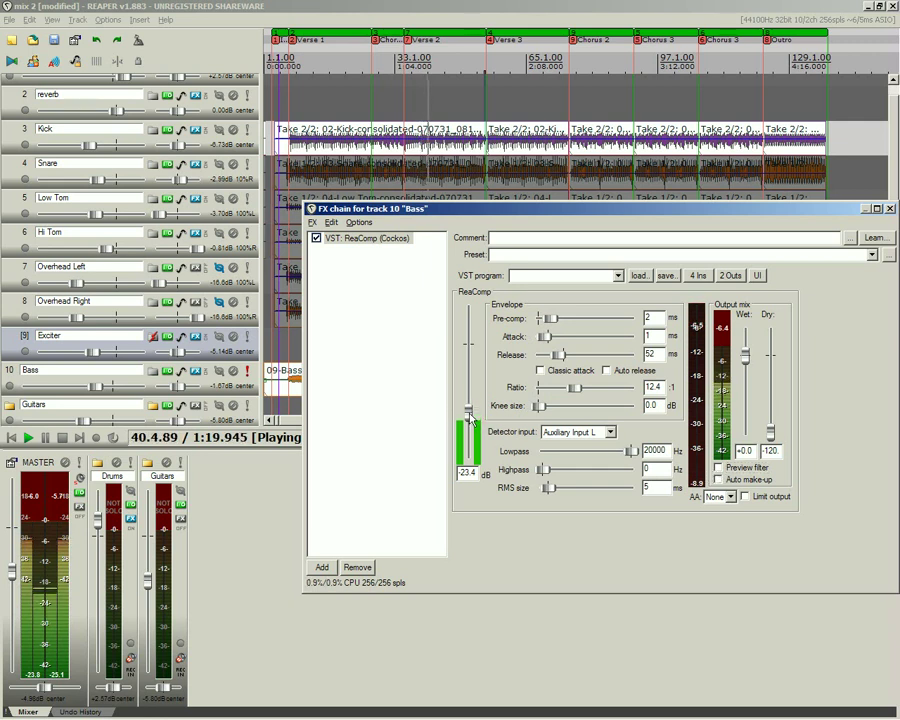
pyautogui.moveTo(470, 426); pyautogui.dragTo(470, 432)
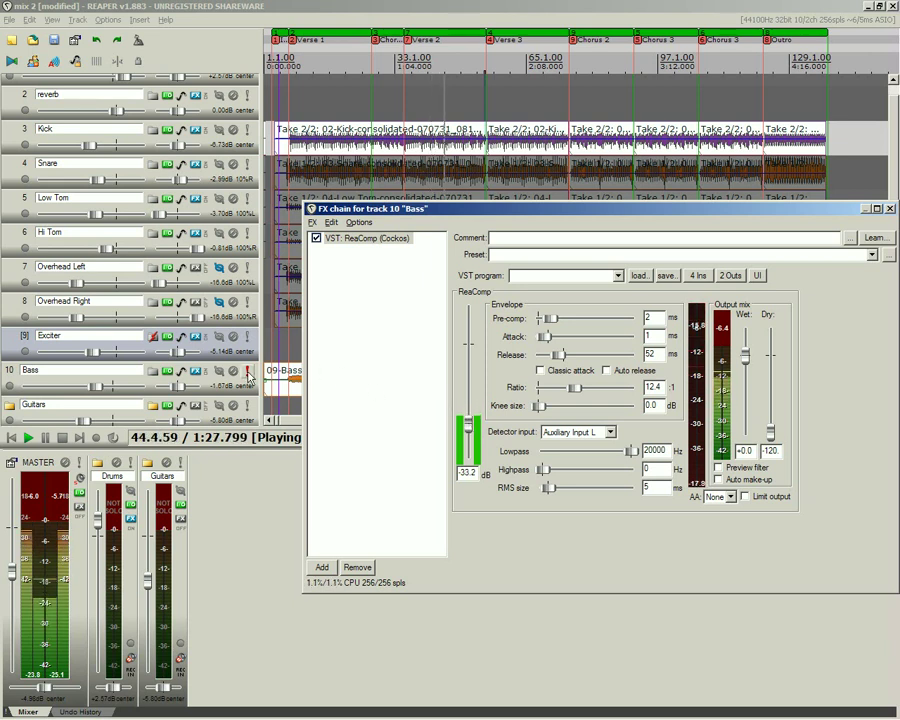
# Place the edit cursor at the start of Verse 1 on the glued Kick item and start playback.
pyautogui.click(298, 379)
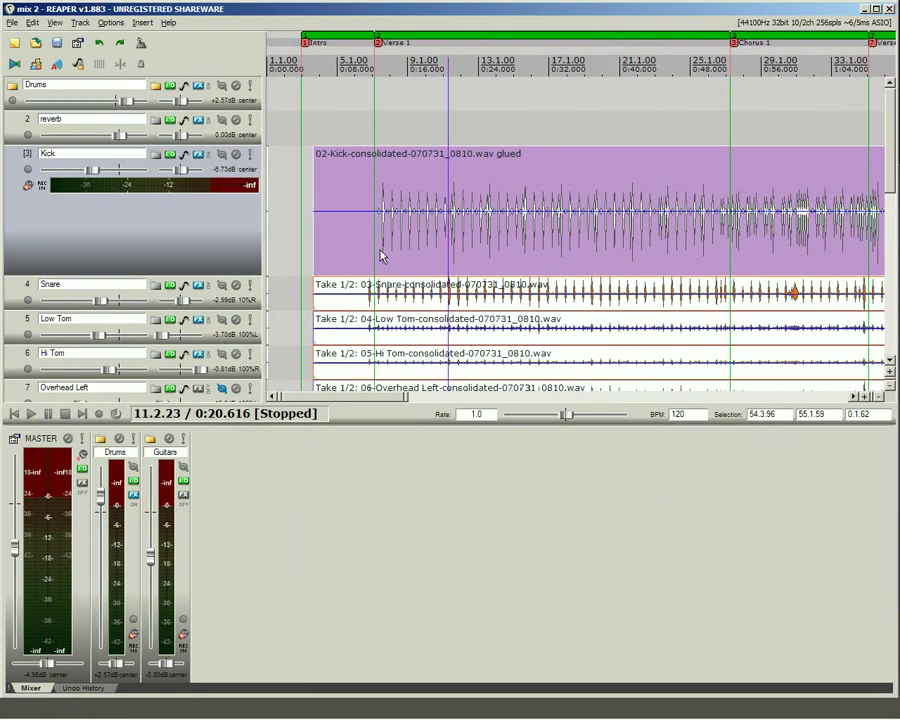
pyautogui.click(379, 257)
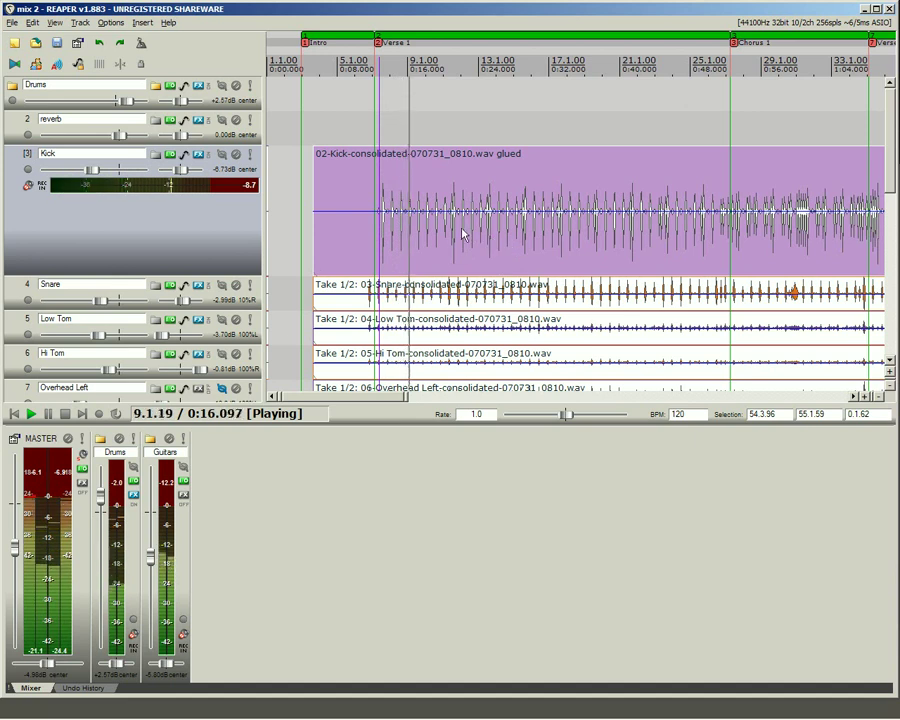
# Solo the Kick track and set its ReaGate to send MIDI on open/close with note 69, pre-open 2 ms, attack 1 ms and threshold -13.3 dB.
pyautogui.click(251, 153)
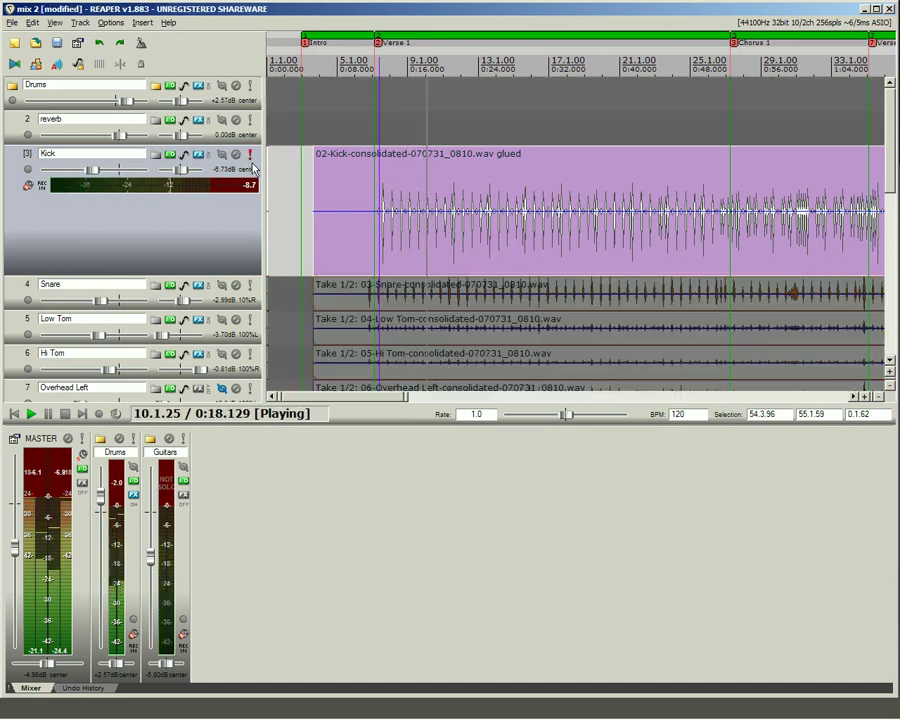
pyautogui.click(198, 155)
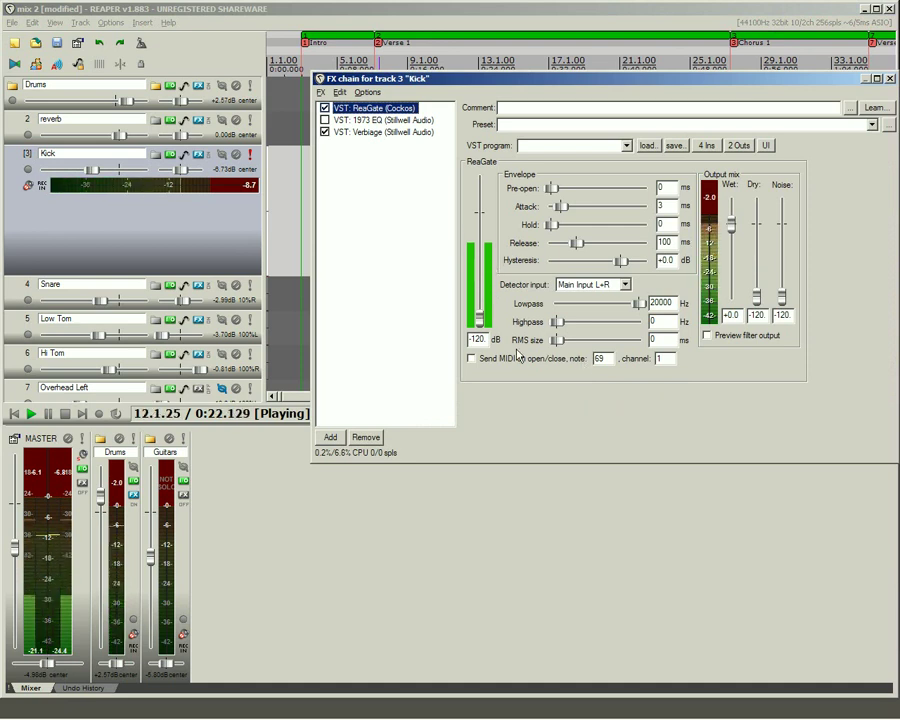
pyautogui.click(471, 358)
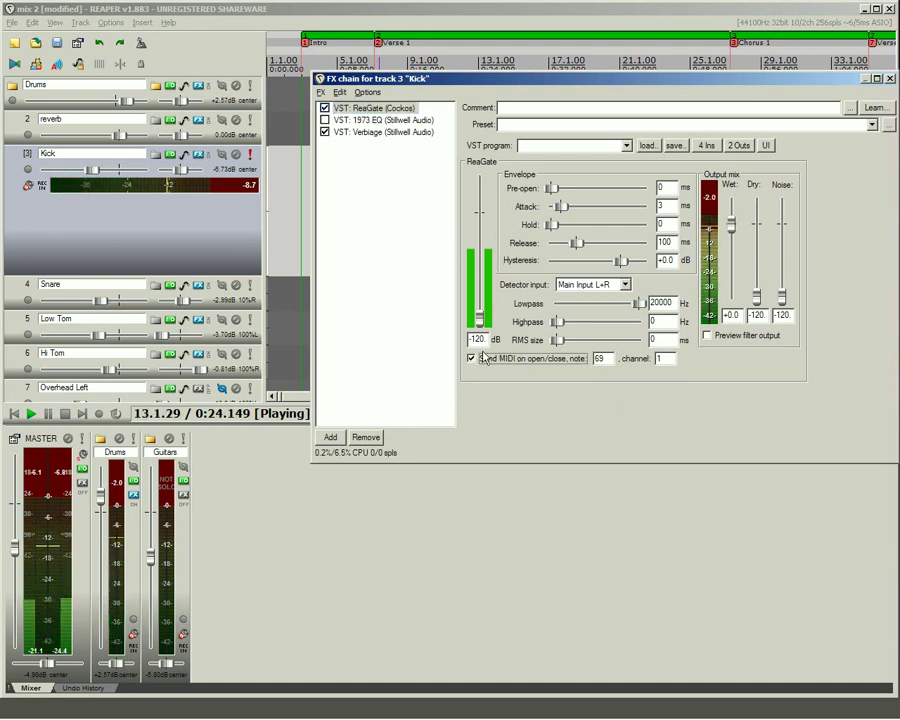
pyautogui.moveTo(476, 325); pyautogui.dragTo(490, 268)
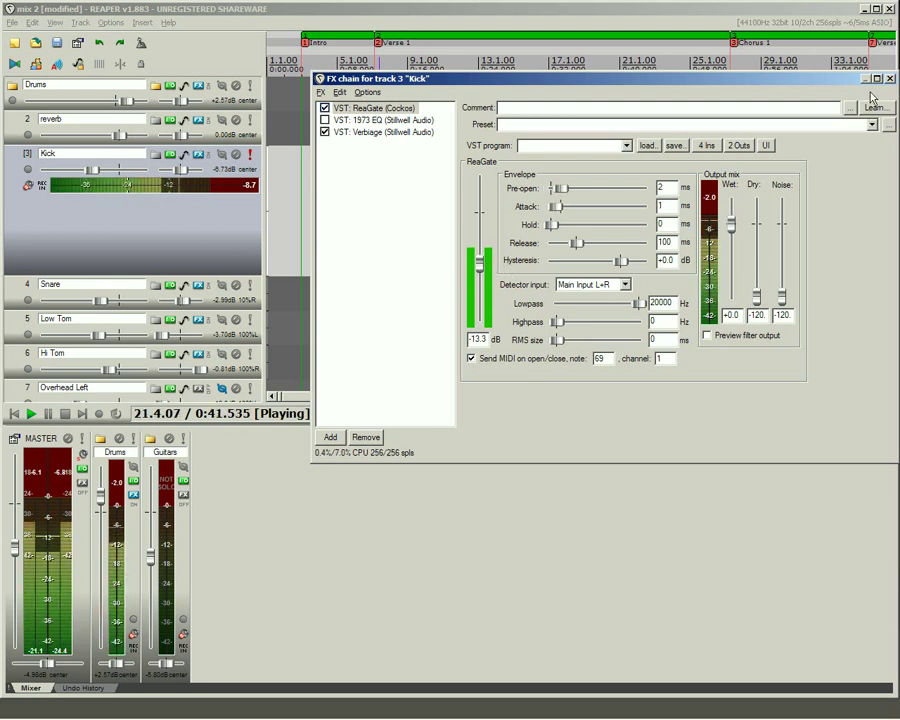
pyautogui.click(888, 82)
# Apply the track FX to the first Kick item as a new take with MIDI output, and show all takes in lanes.
pyautogui.rightClick(665, 248)
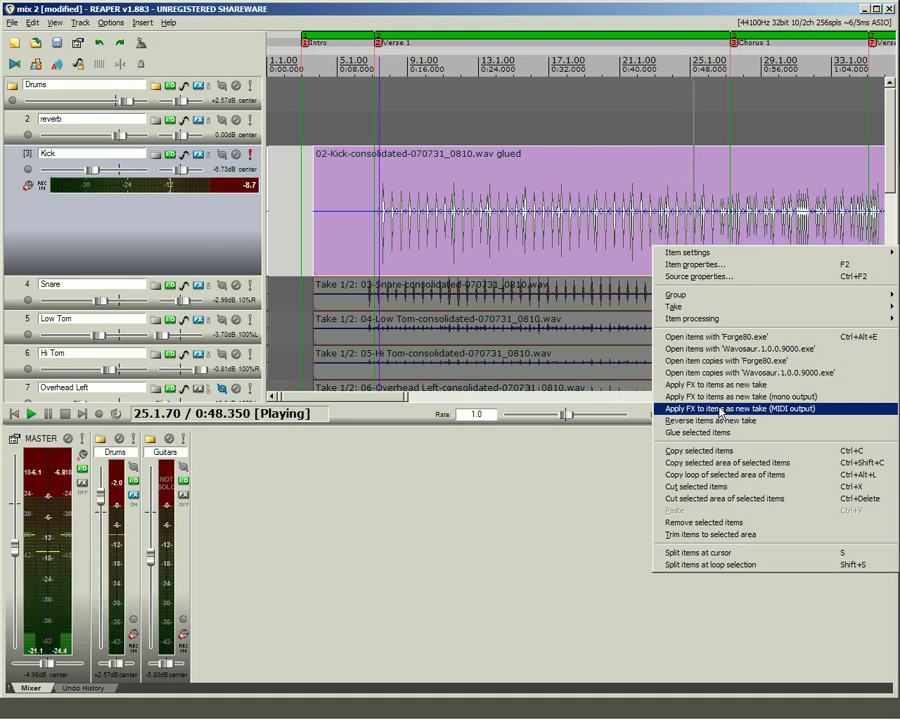
pyautogui.click(720, 409)
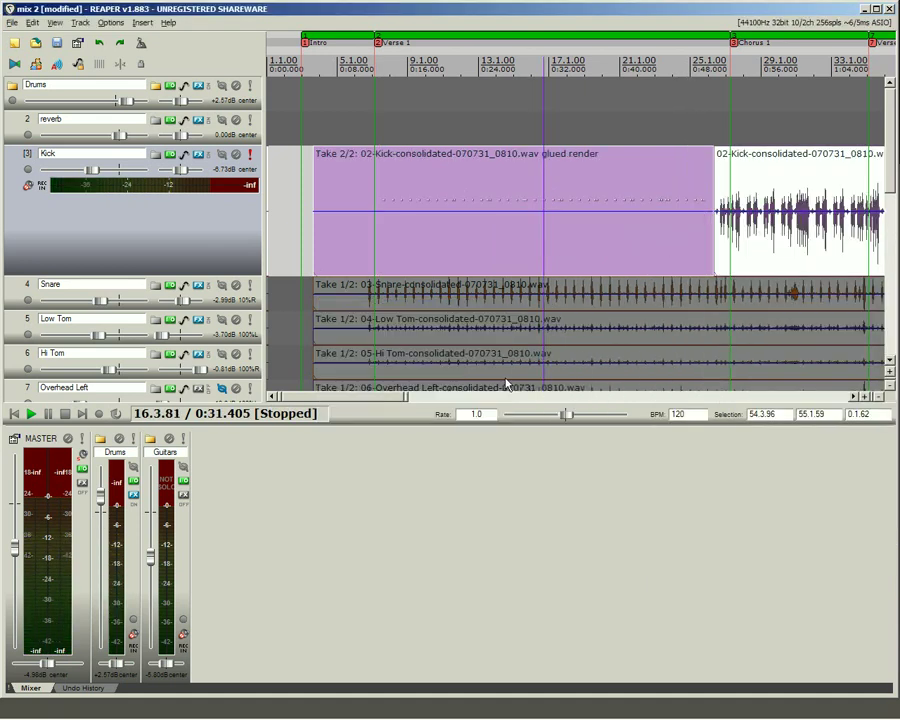
pyautogui.click(458, 255)
pyautogui.scroll(5, 410, 241)
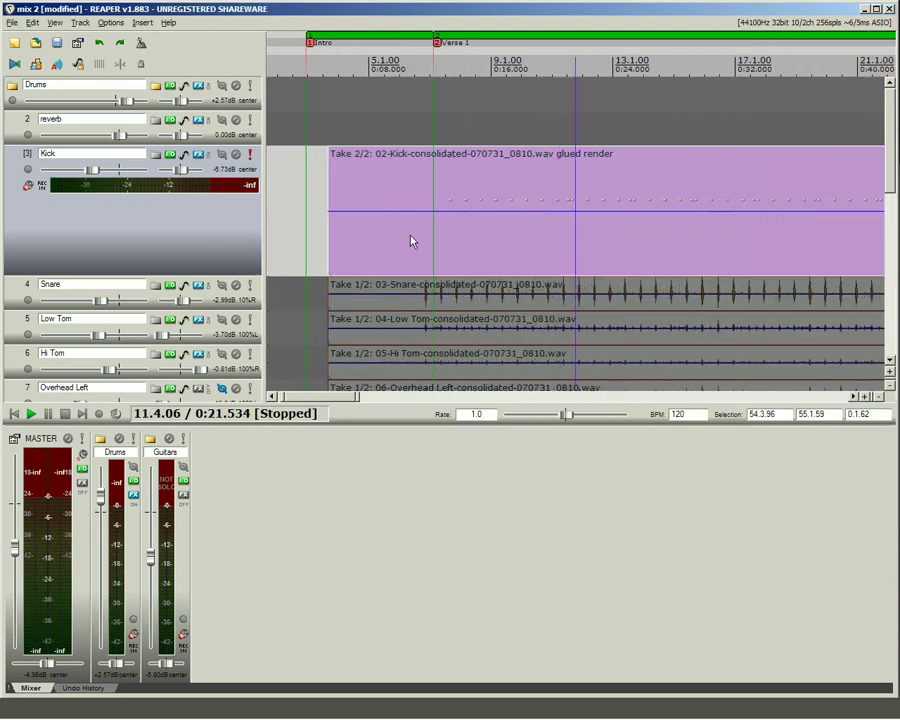
pyautogui.scroll(-4, 410, 241)
pyautogui.scroll(-2, 390, 244)
pyautogui.hotkey('ctrl', 'l')
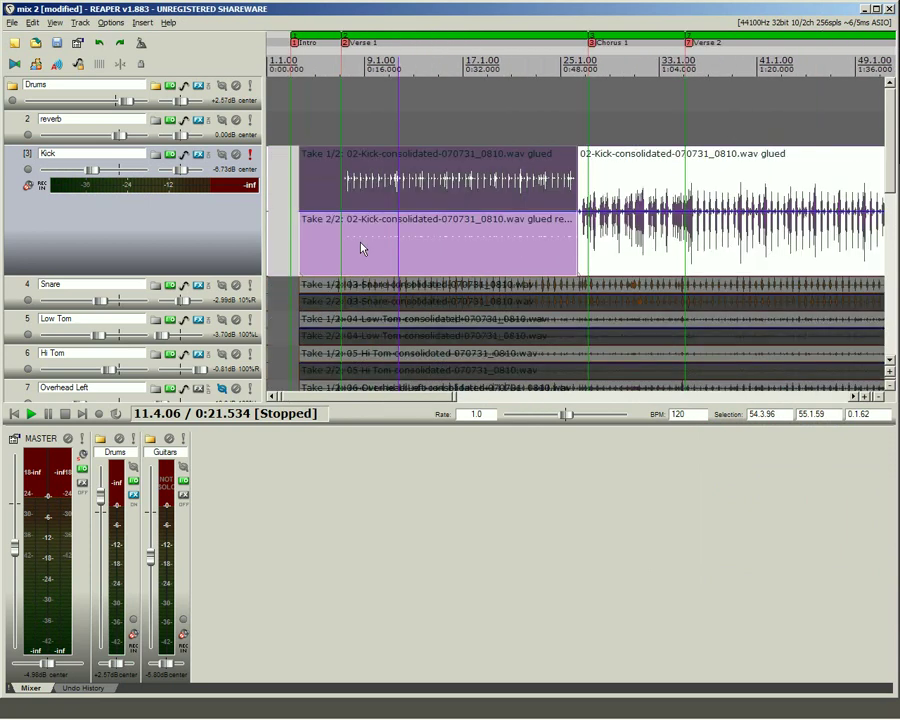
# Open the Kick item's new MIDI take in the MIDI editor and inspect its trigger notes near Verse 1.
pyautogui.click(359, 248)
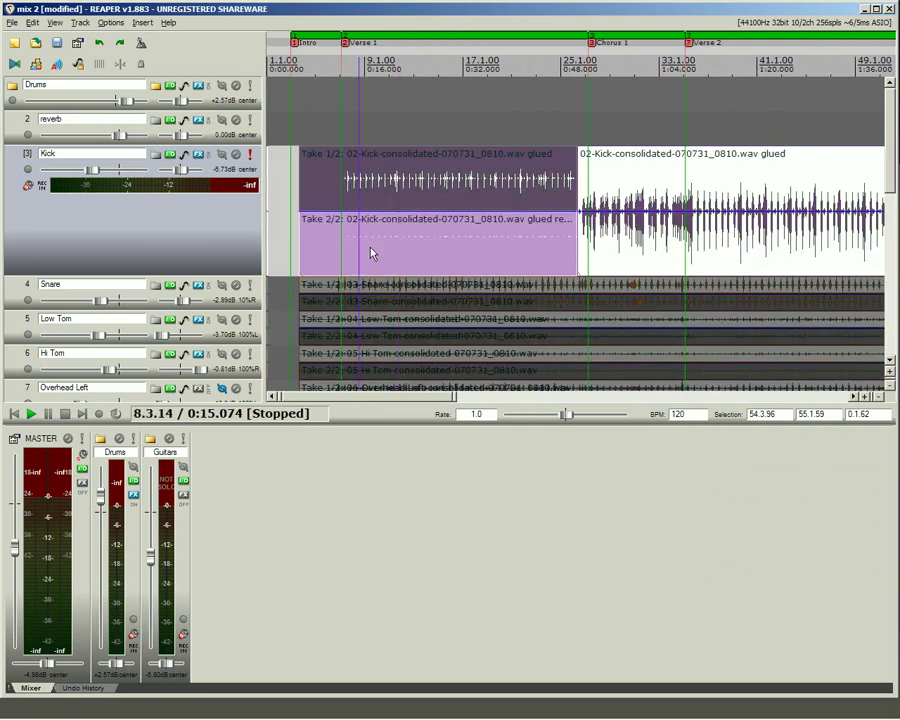
pyautogui.doubleClick(370, 254)
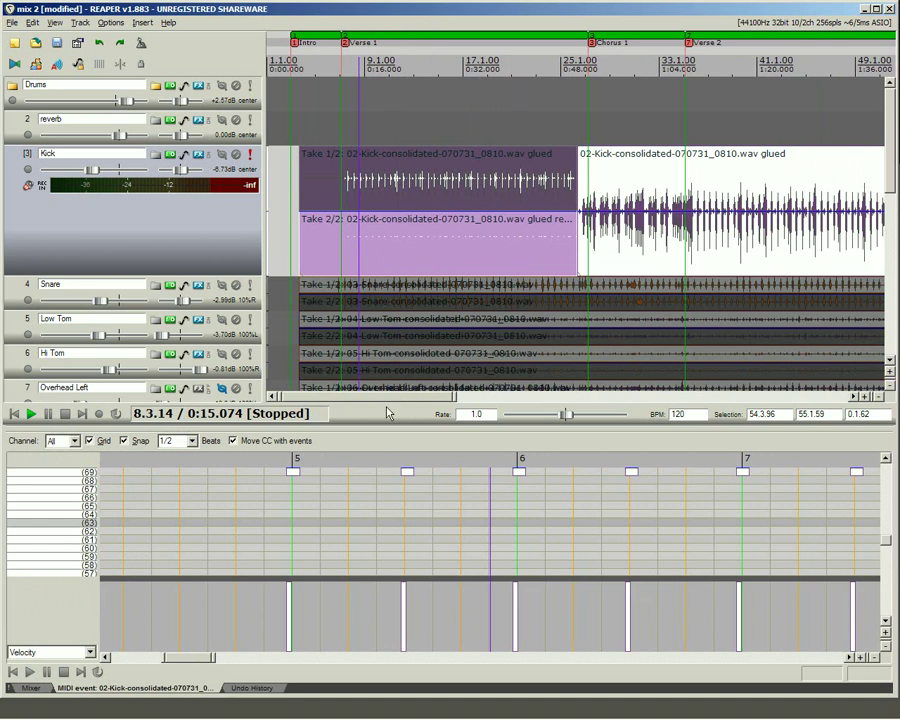
pyautogui.click(353, 257)
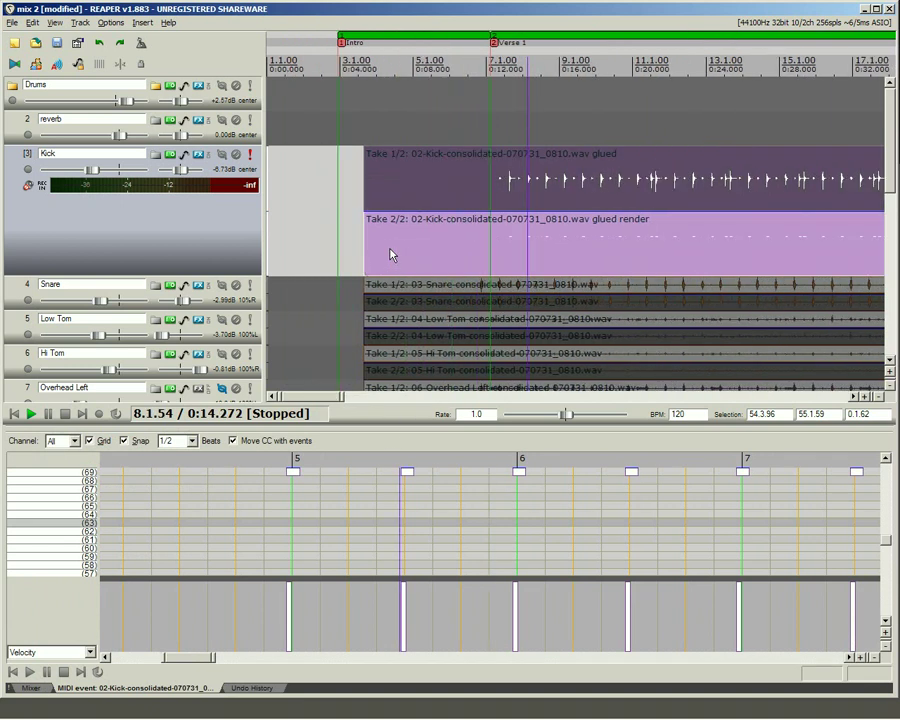
pyautogui.scroll(-2, 381, 246)
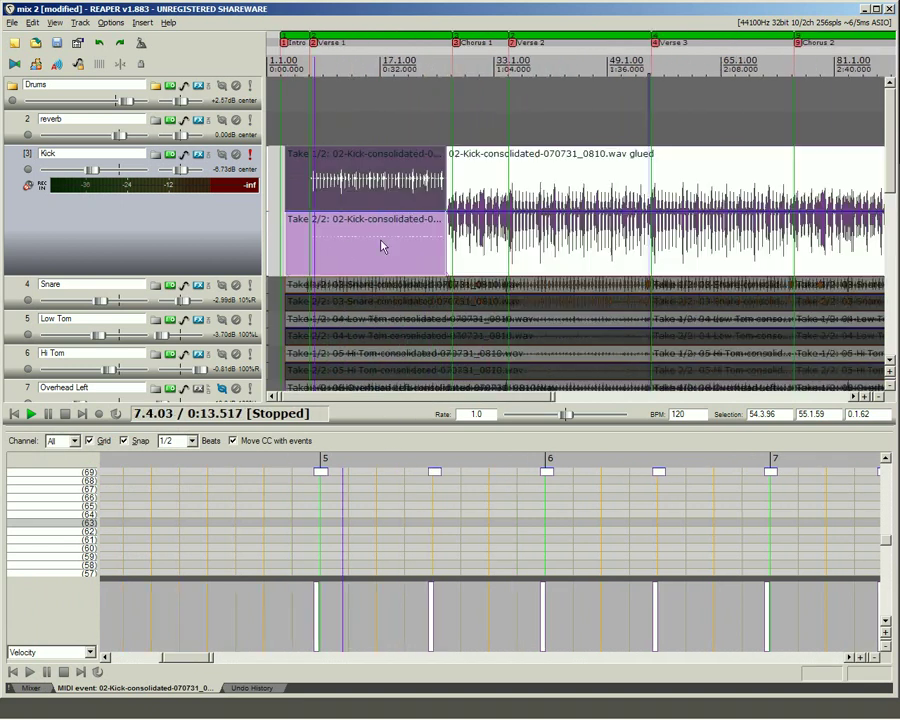
# Add ReaSamplOmatic5000 to the Kick FX chain and load the sample 01-aes_24_96_kick-consolidated-070804_1529-22.wav.
pyautogui.click(197, 155)
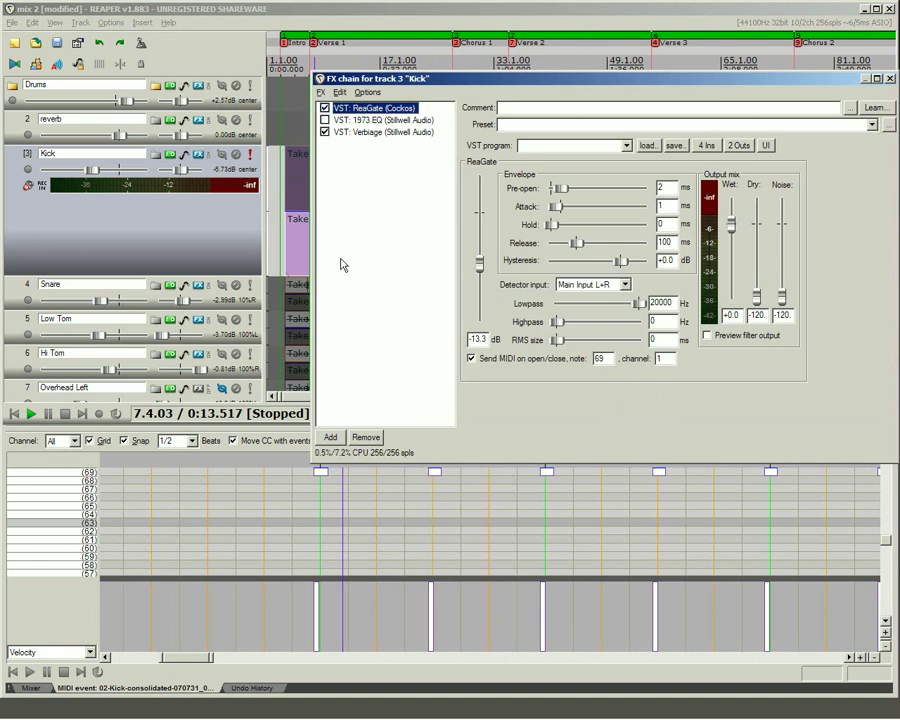
pyautogui.click(330, 436)
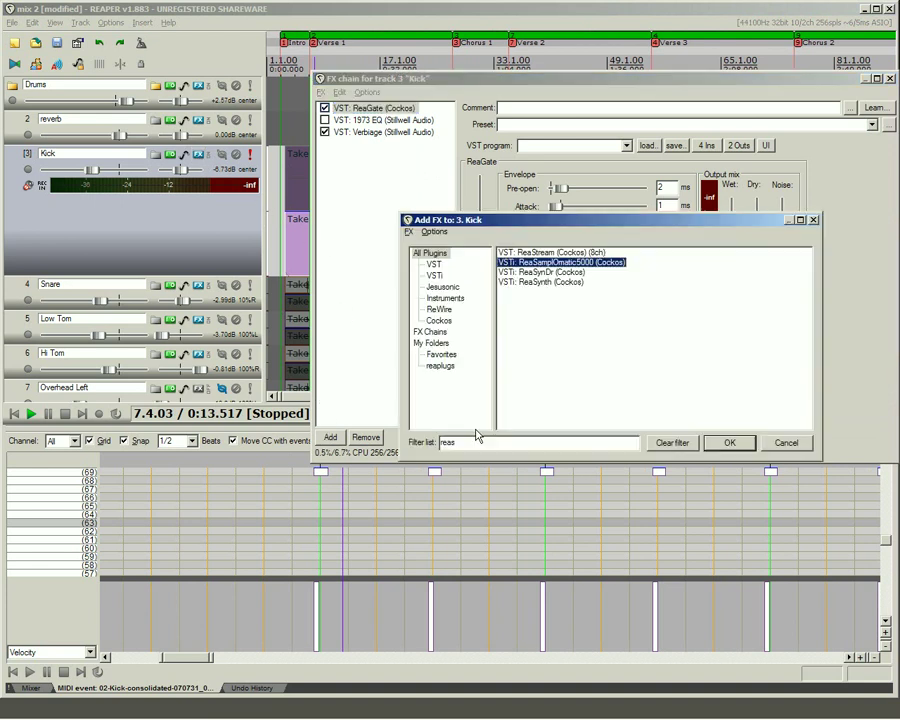
pyautogui.doubleClick(557, 264)
pyautogui.doubleClick(555, 182)
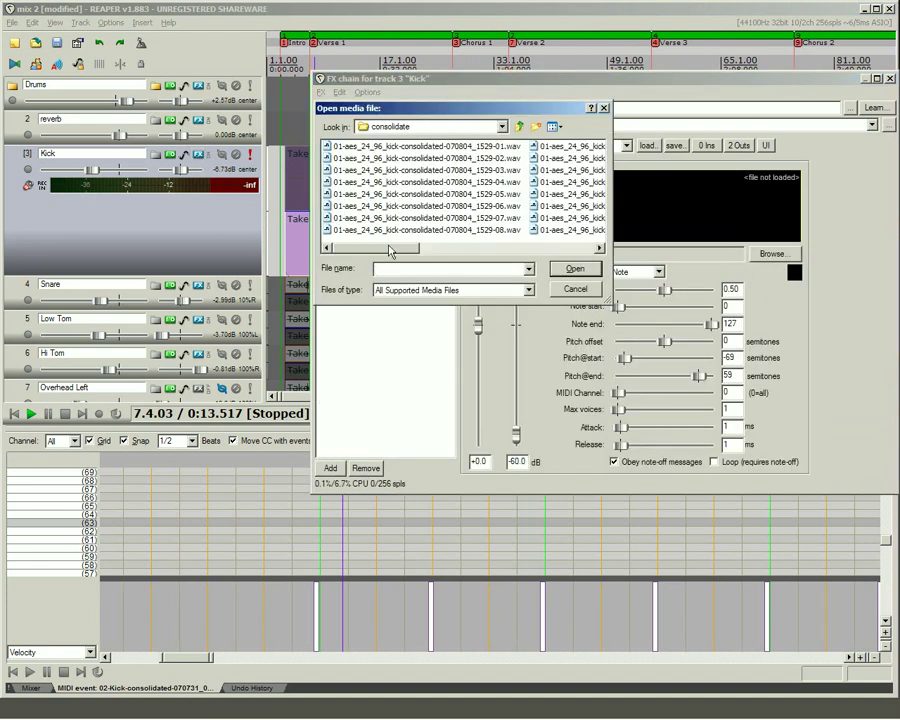
pyautogui.moveTo(395, 251); pyautogui.dragTo(531, 254)
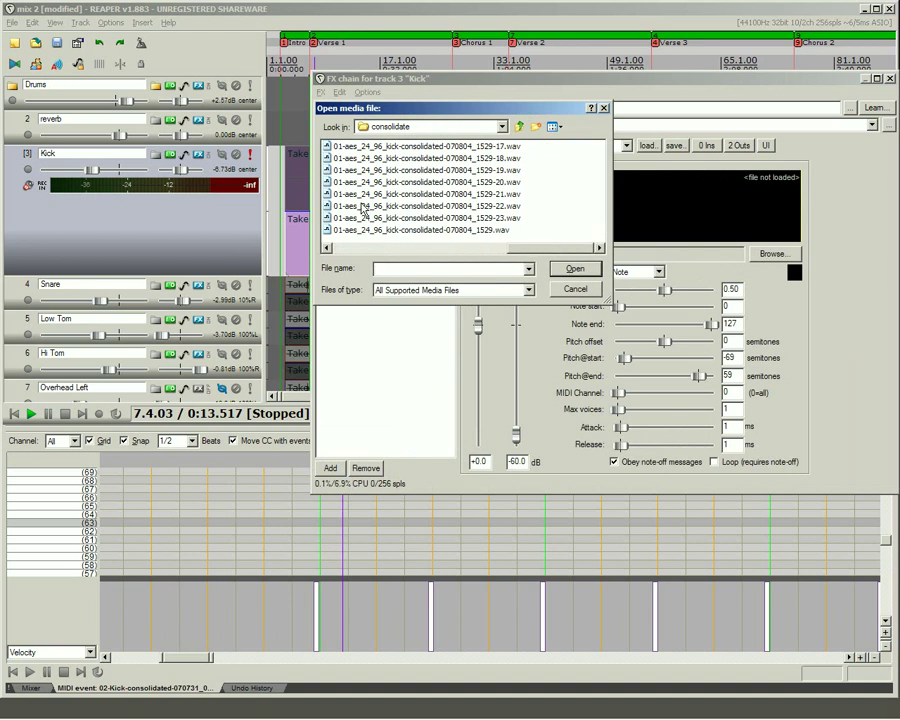
pyautogui.doubleClick(365, 207)
# Play the sampled kick from Verse 1 and bypass ReaGate in the Kick FX chain during playback.
pyautogui.moveTo(500, 78); pyautogui.dragTo(492, 322)
pyautogui.press('space')
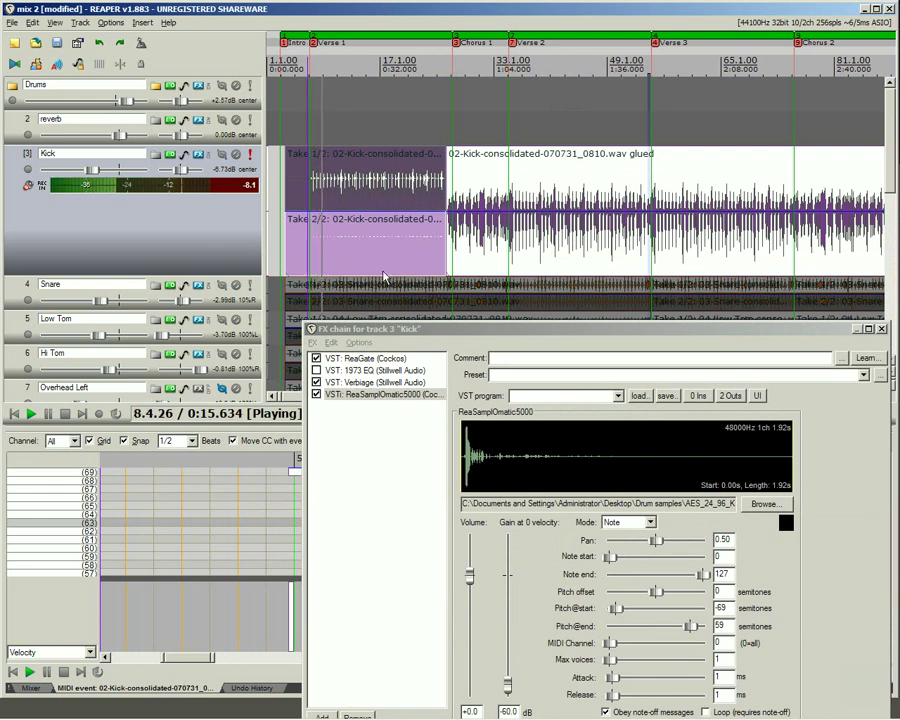
pyautogui.moveTo(392, 332); pyautogui.dragTo(632, 271)
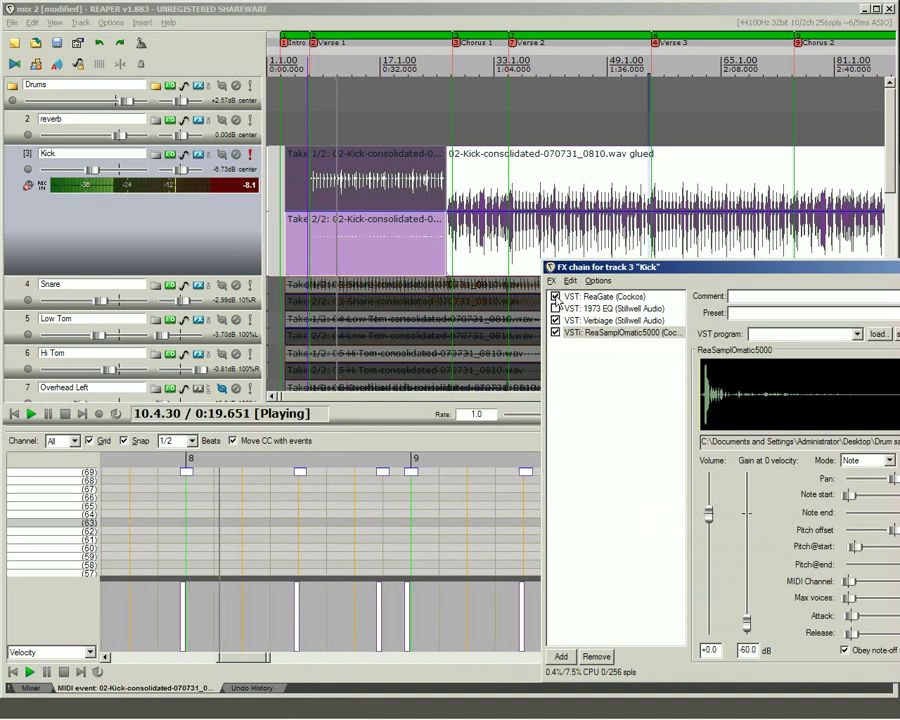
pyautogui.click(556, 297)
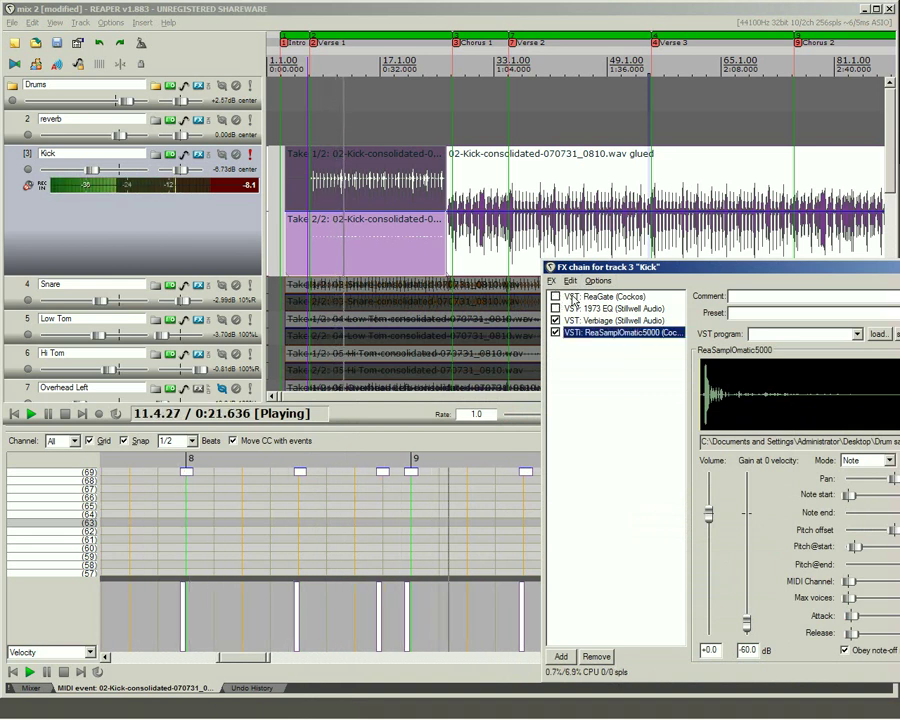
pyautogui.press('space')
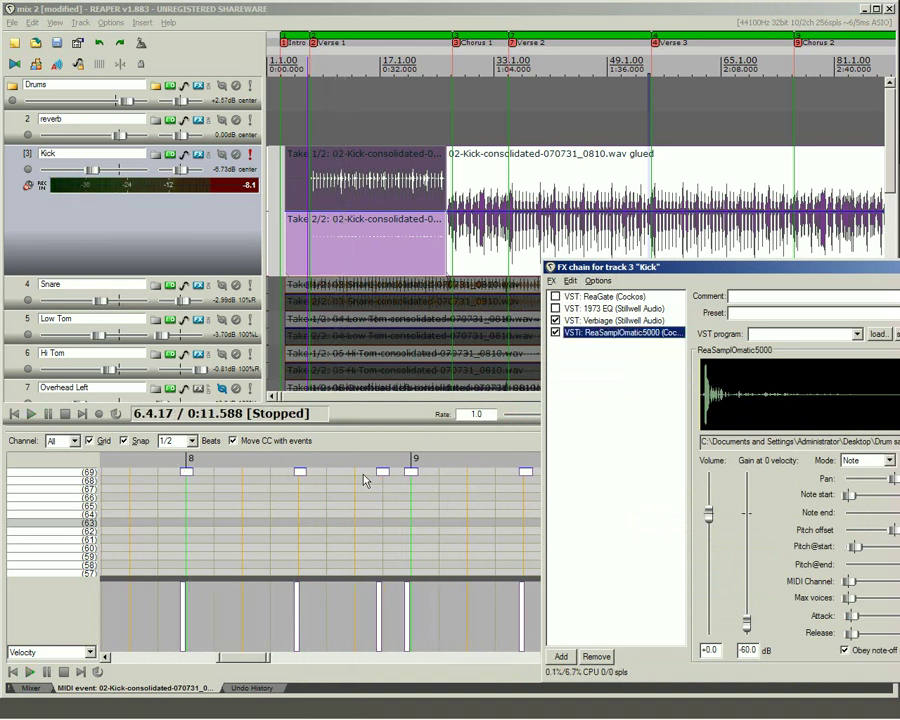
# Move the MIDI note just before measure 9 slightly earlier and play back the passage.
pyautogui.moveTo(384, 472); pyautogui.dragTo(361, 472)
pyautogui.press('space')
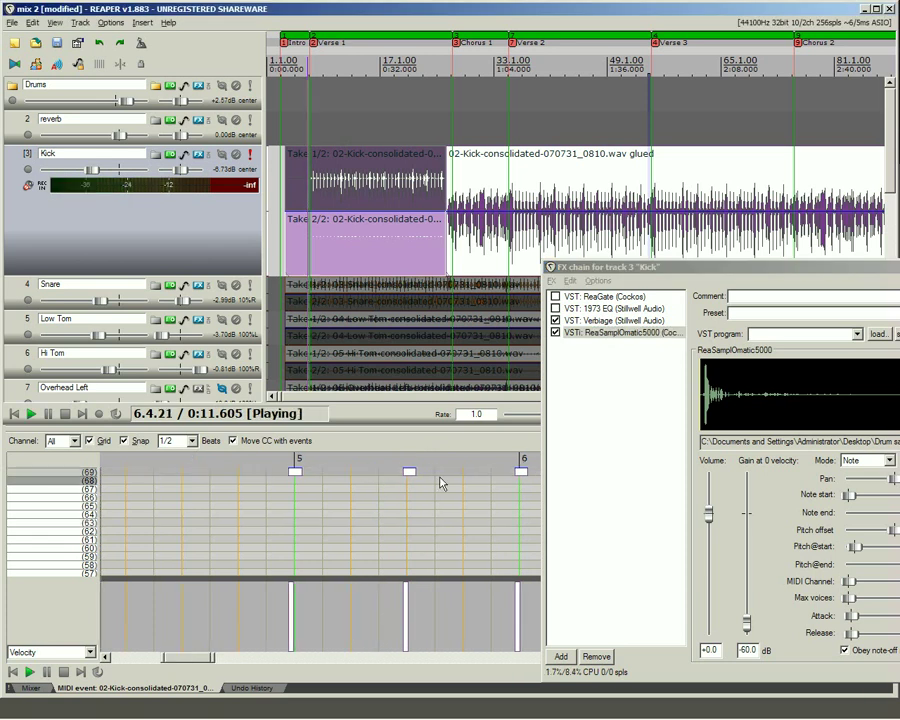
pyautogui.press('space')
# Apply the track FX to the Kick item as a new audio take, and turn off the display of takes in lanes.
pyautogui.rightClick(365, 256)
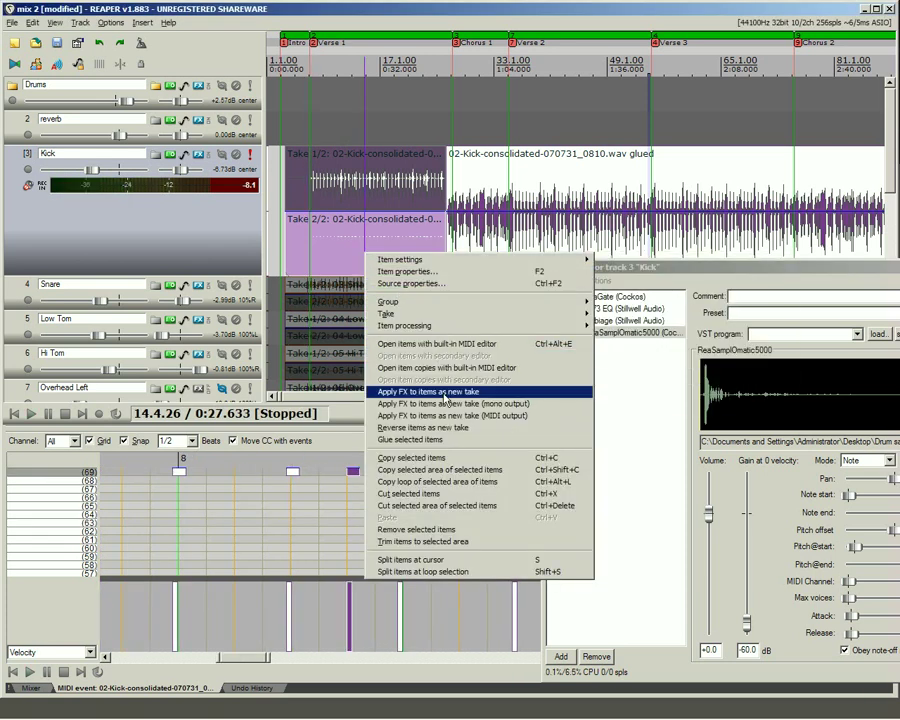
pyautogui.click(443, 394)
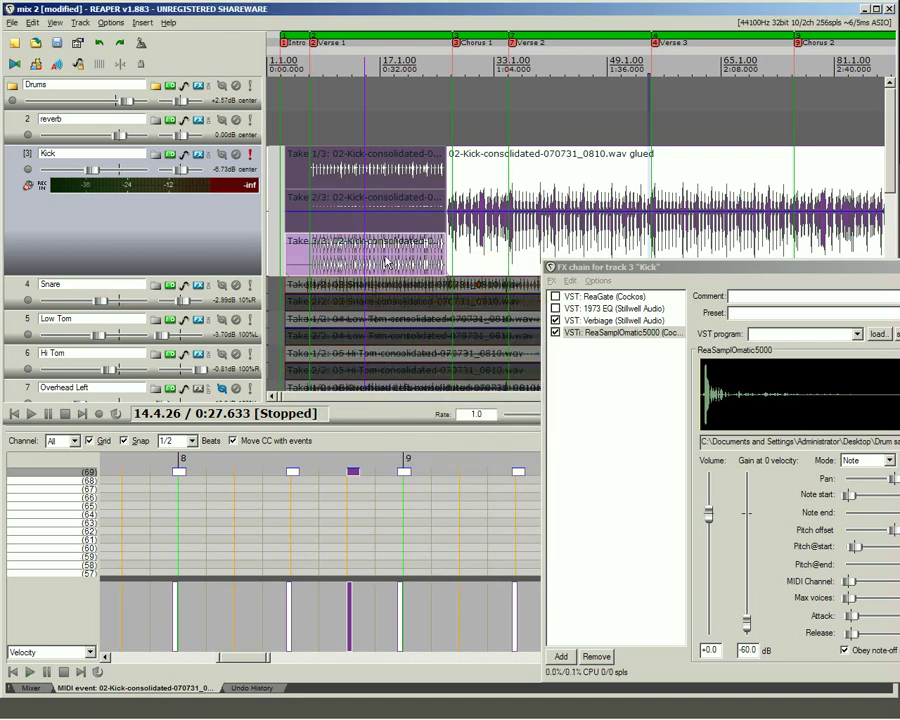
pyautogui.click(378, 252)
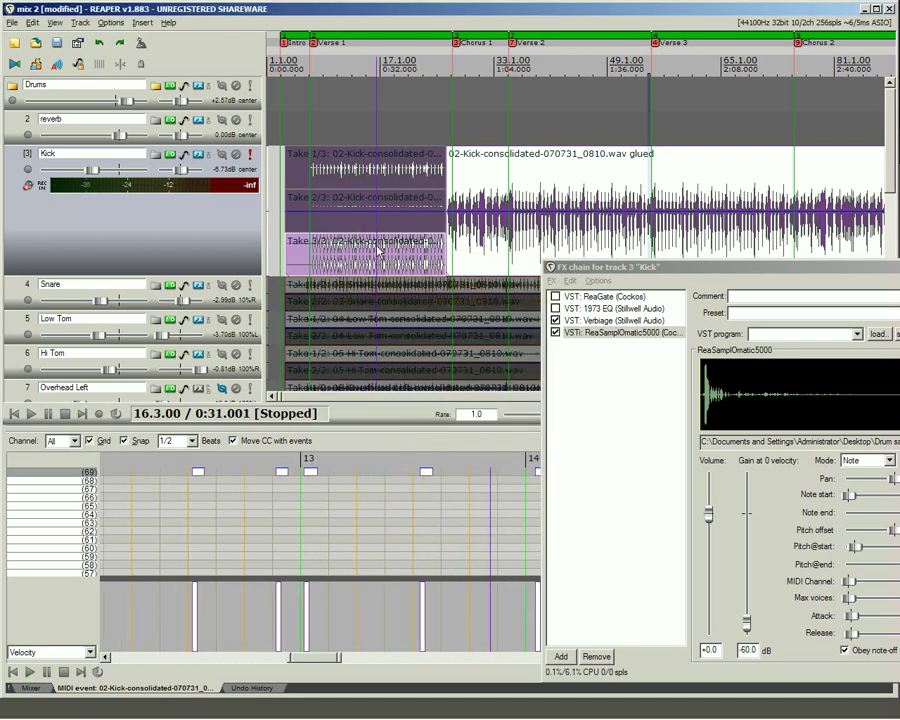
pyautogui.hotkey('ctrl', 'l')
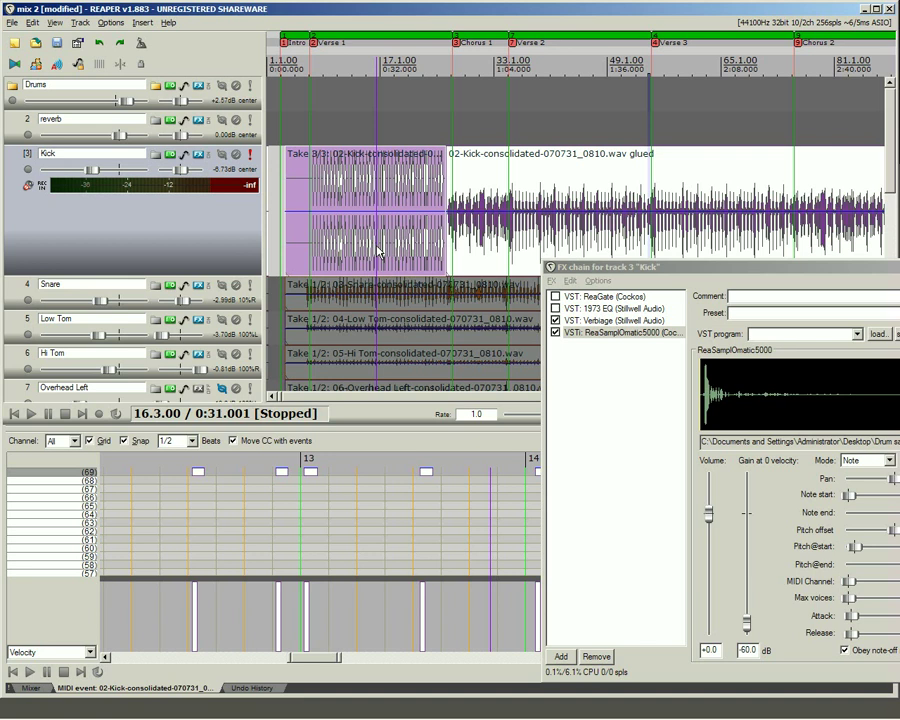
# Play the rendered Kick take soloed from just before Verse 1, and unsolo the track to hear it in the full mix.
pyautogui.click(307, 238)
pyautogui.press('space')
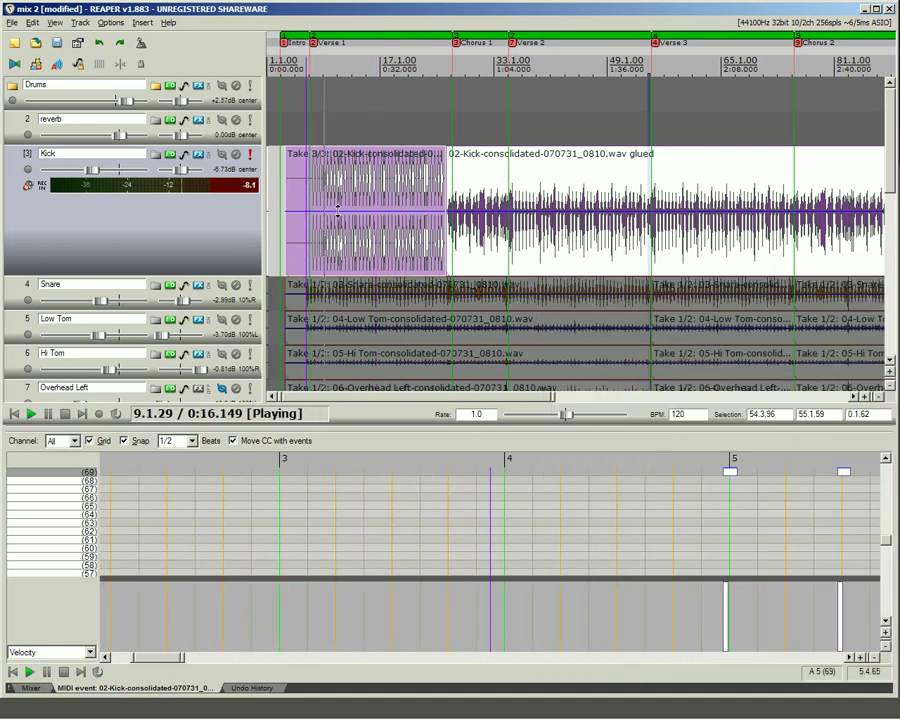
pyautogui.scroll(5, 340, 232)
pyautogui.press('space')
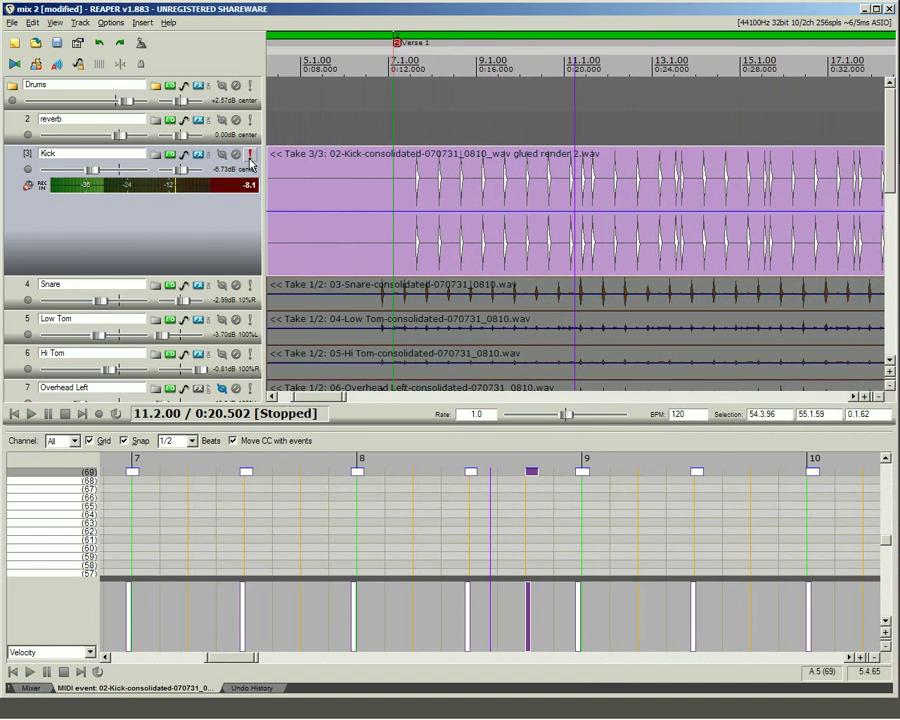
pyautogui.press('space')
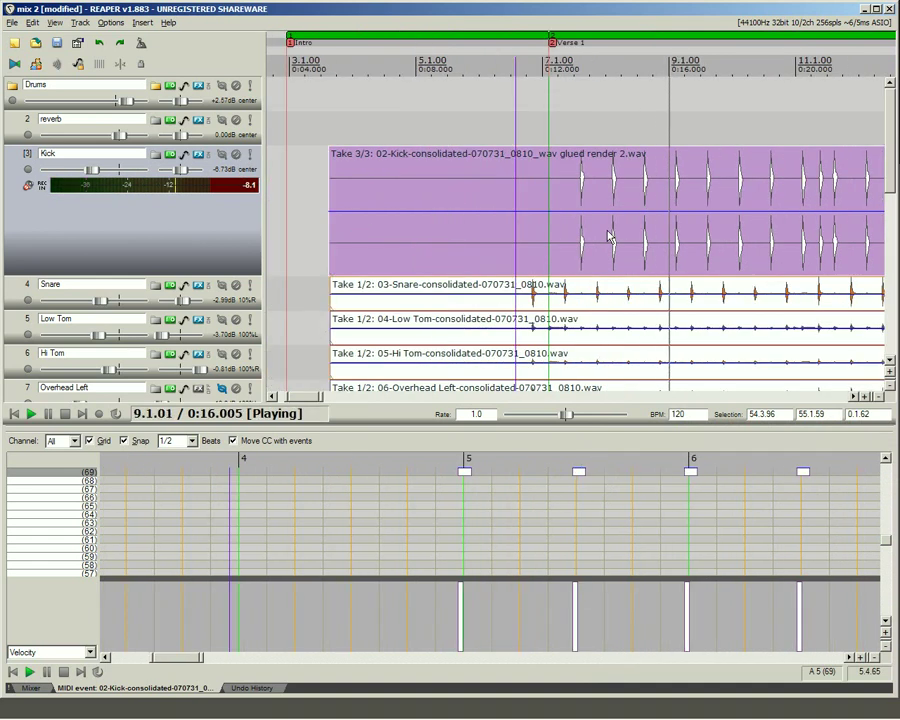
pyautogui.scroll(-1, 607, 237)
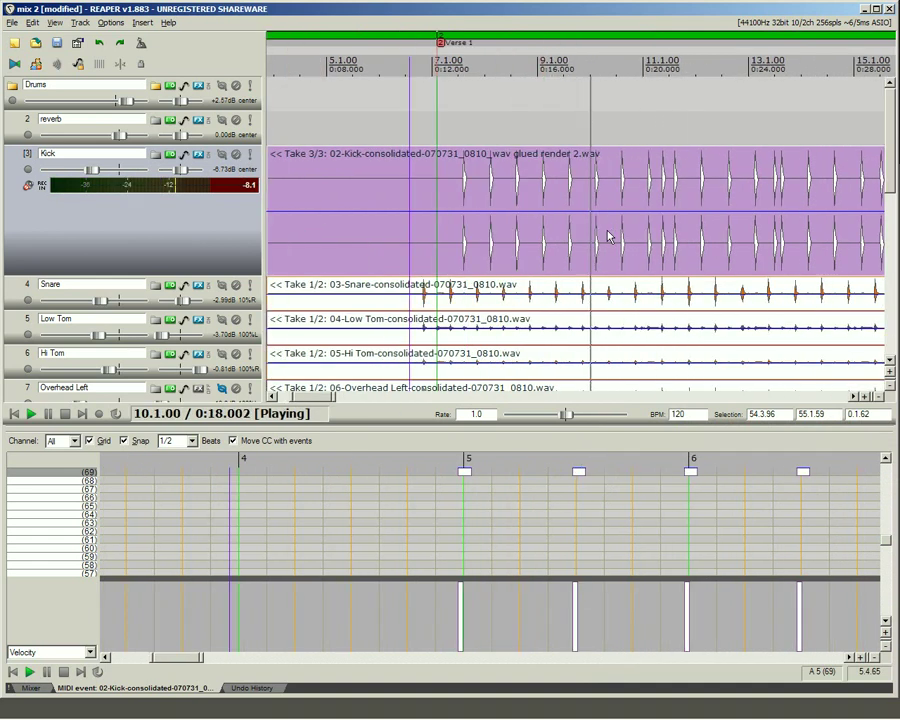